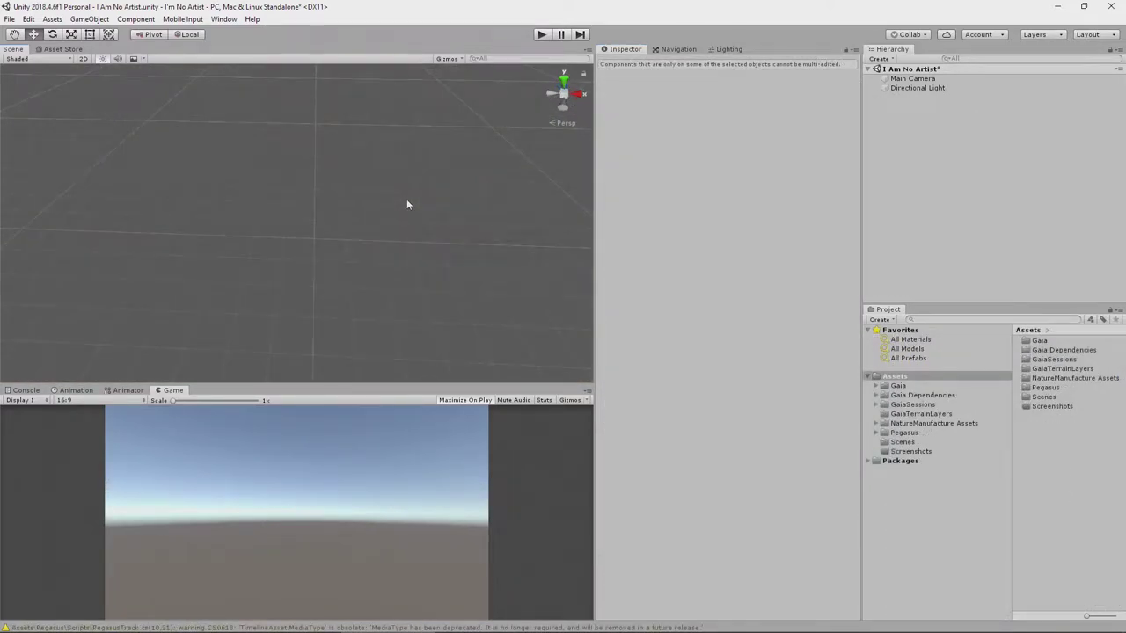
Open the Gaia Manager from Window > Procedural Worlds > Gaia > Show Gaia Manager.
left_click(224, 19)
mouse_move(236, 67)
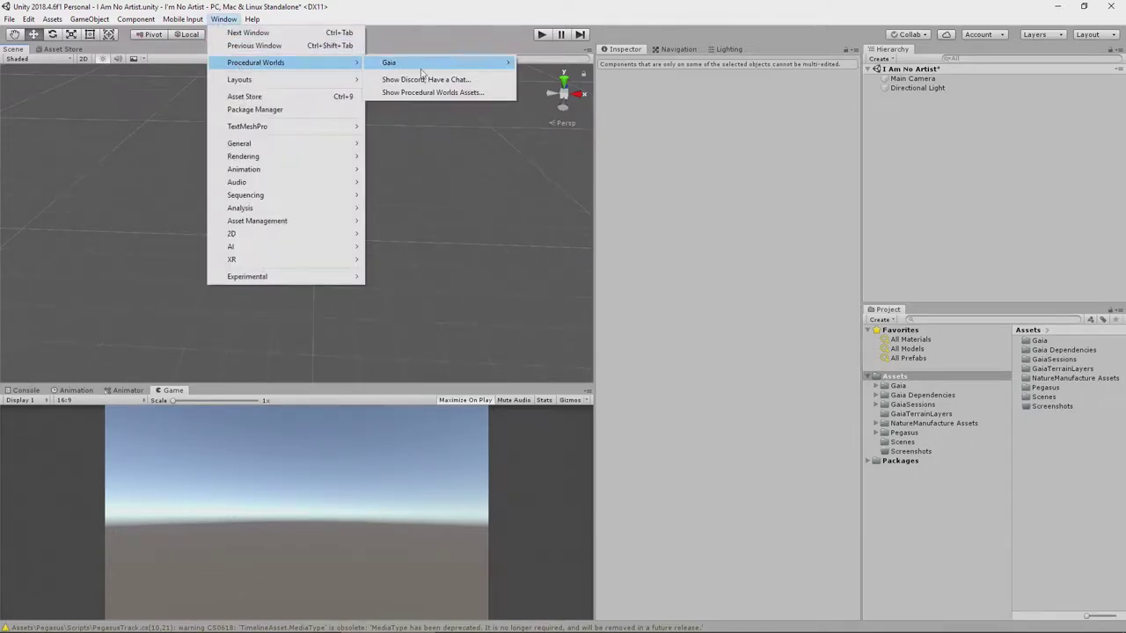
mouse_move(422, 68)
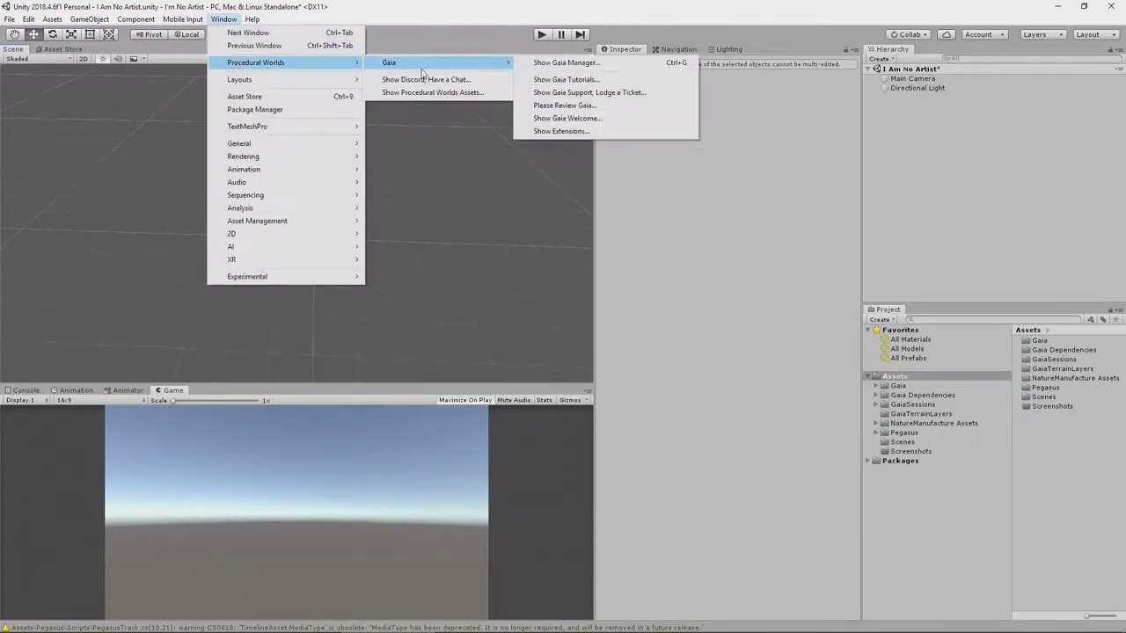
left_click(548, 64)
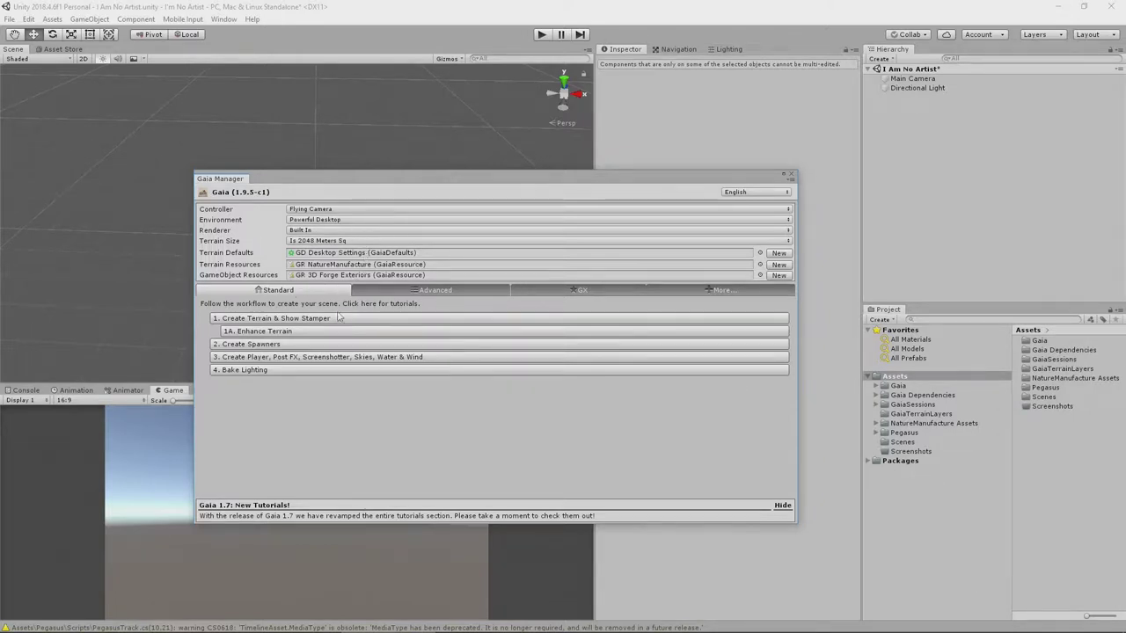
Create the flat 2048 m terrain and stamper, then inspect the Session Manager, Stamper and Terrain objects.
left_click(249, 322)
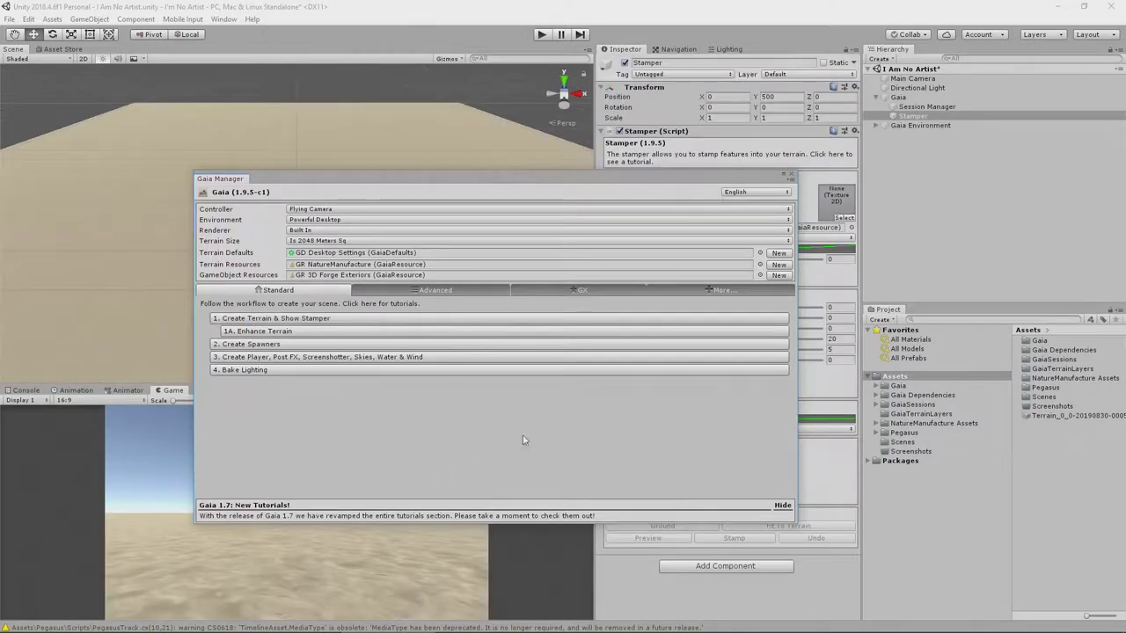
left_click(790, 177)
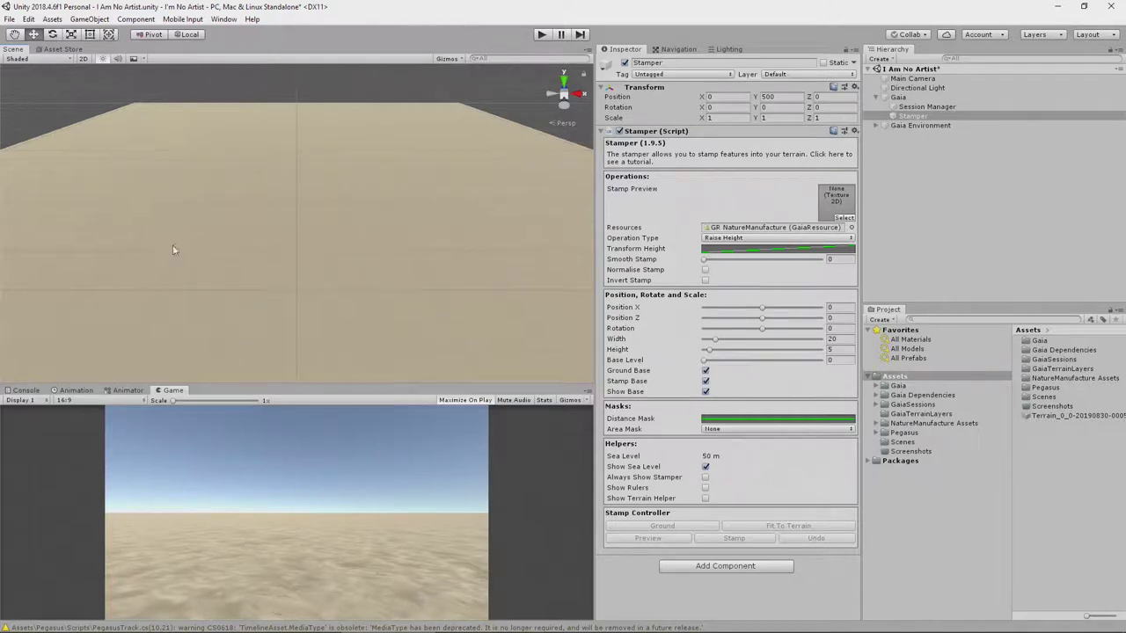
left_click(931, 107)
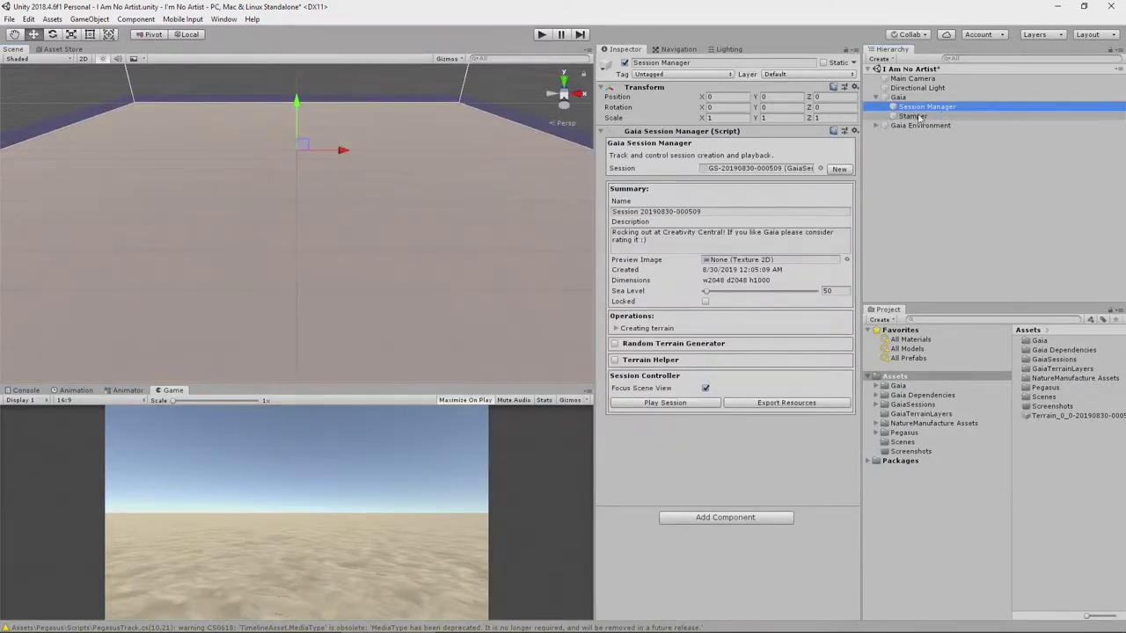
left_click(915, 116)
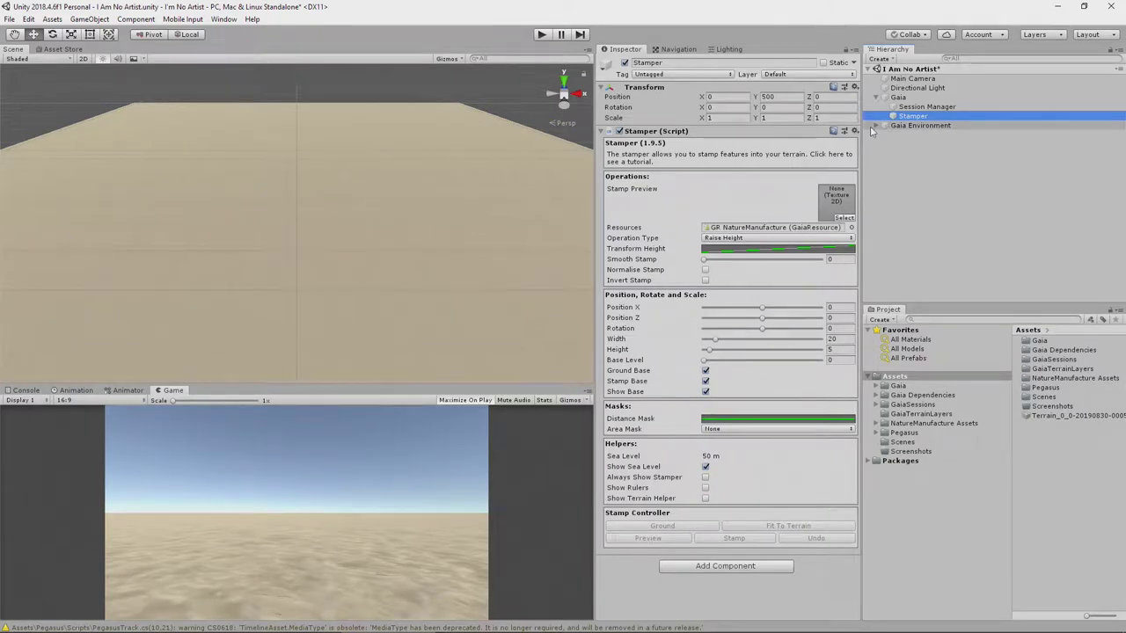
left_click(906, 126)
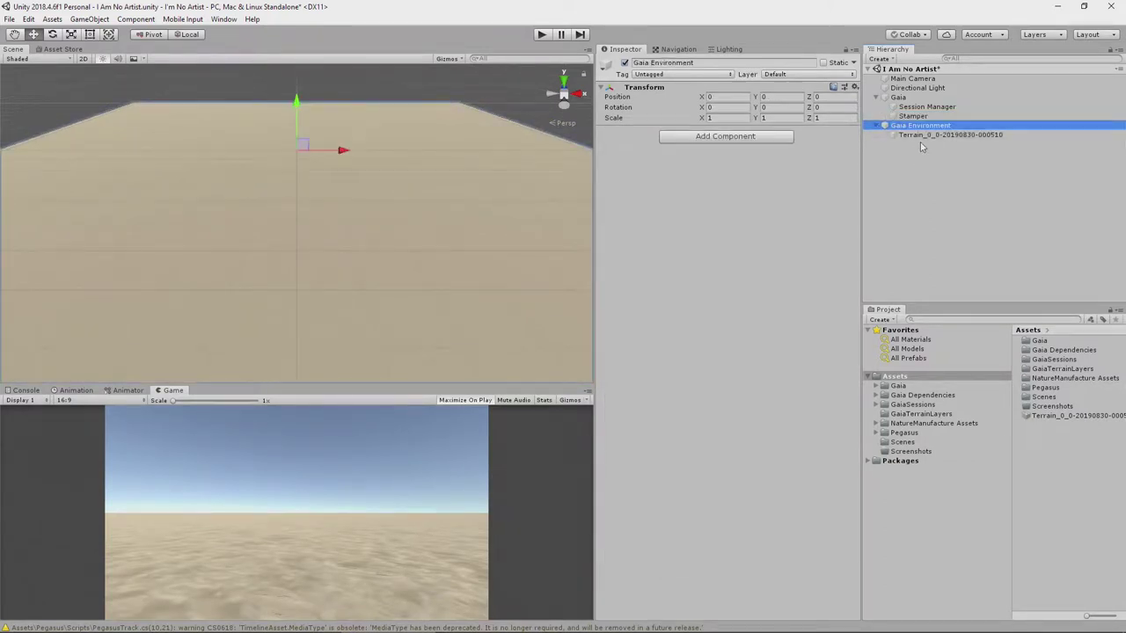
left_click(926, 136)
left_click(875, 126)
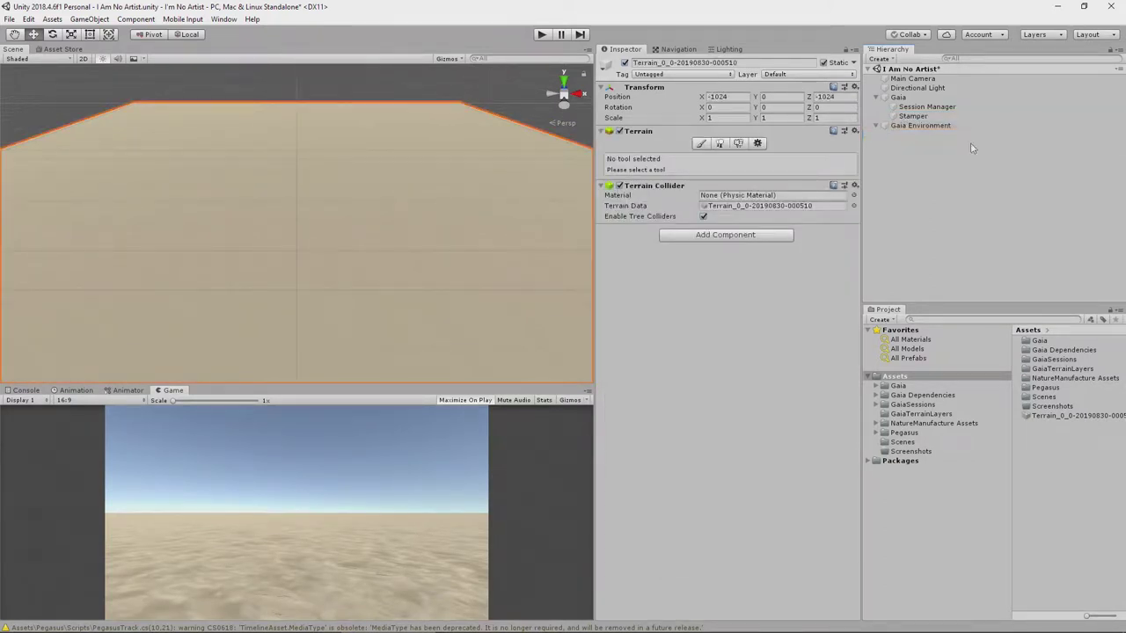
left_click(913, 116)
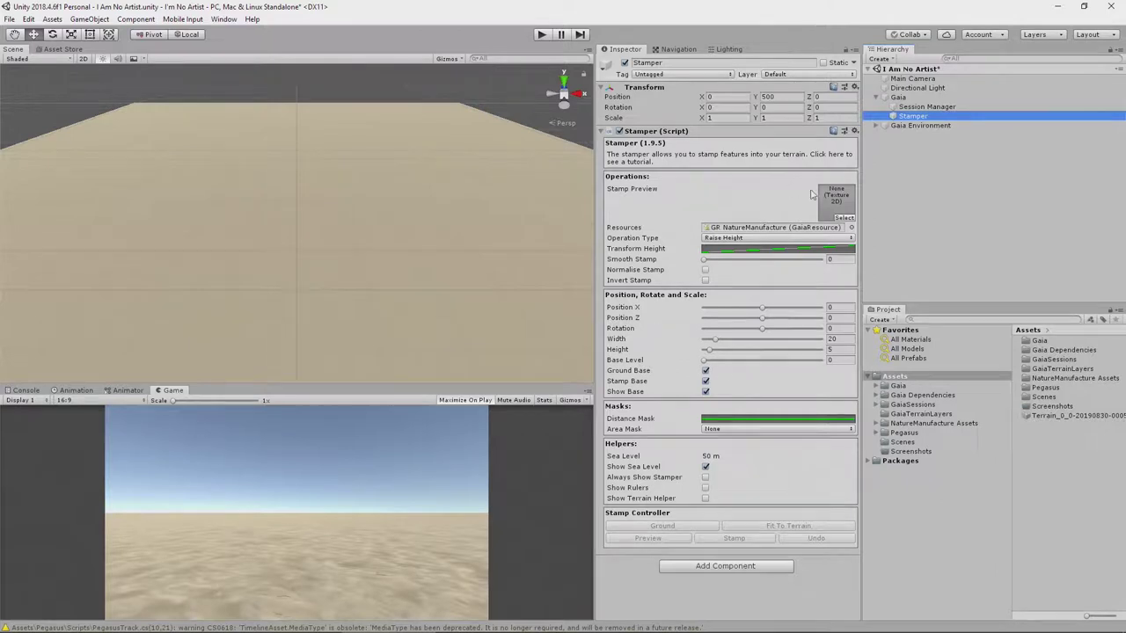
left_click(921, 108)
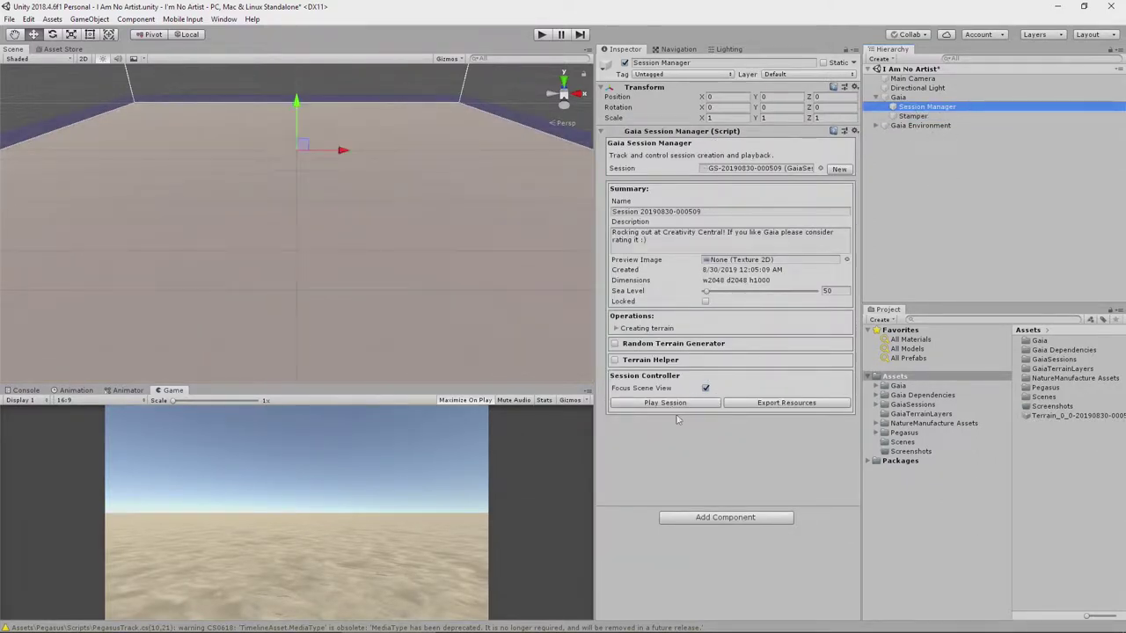
Enable random generation with Lake 0.511, Valley 0.068, River 0.241, Hill 0.737, Mountains border, and generate stamps.
left_click(615, 343)
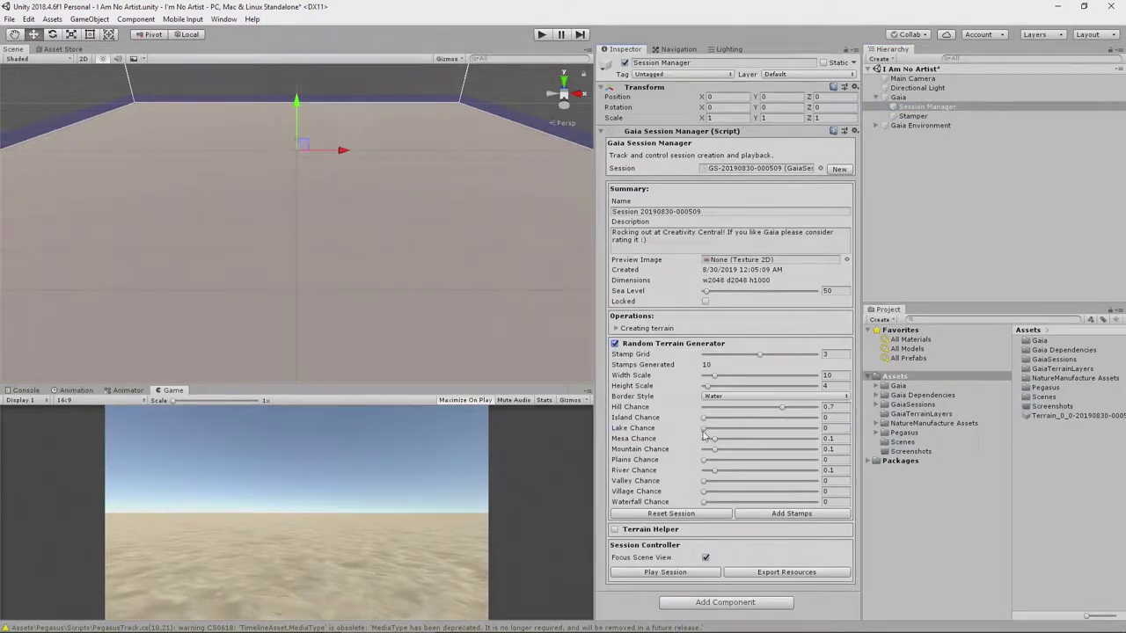
left_click_drag(704, 429, 761, 440)
left_click(713, 482)
left_click_drag(717, 473, 735, 476)
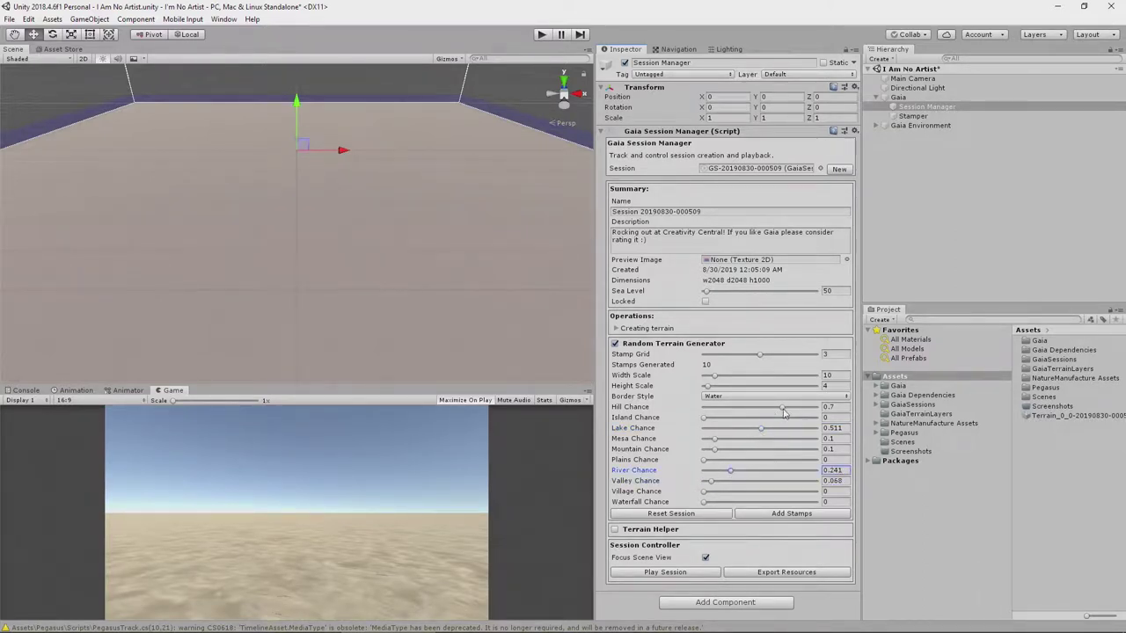
left_click_drag(784, 413, 789, 411)
left_click(746, 398)
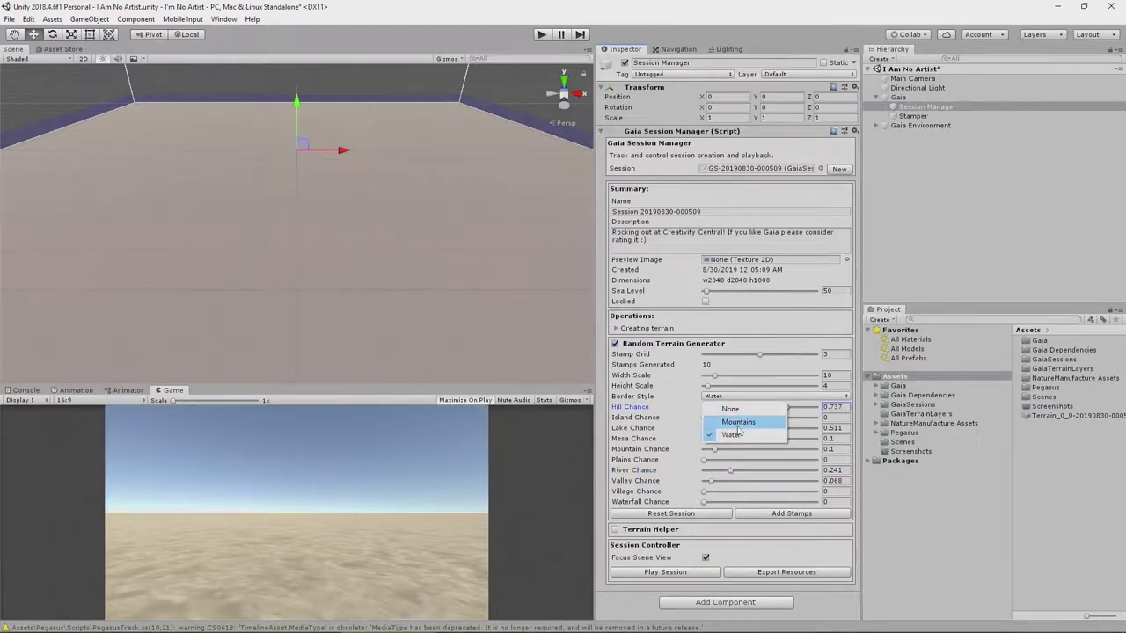
left_click(738, 424)
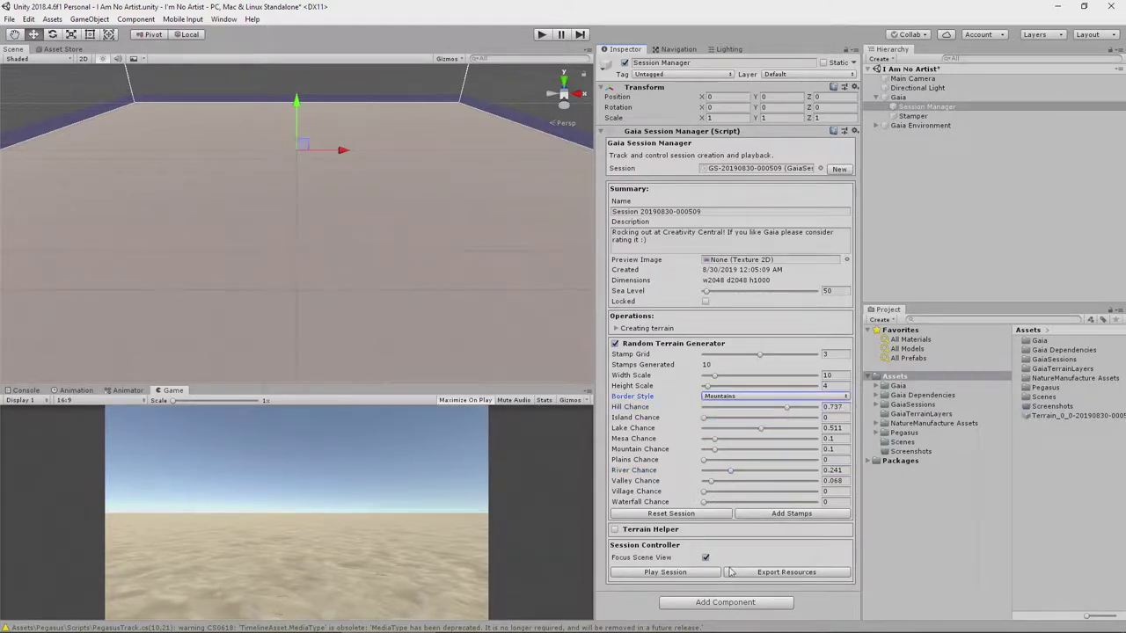
left_click(773, 516)
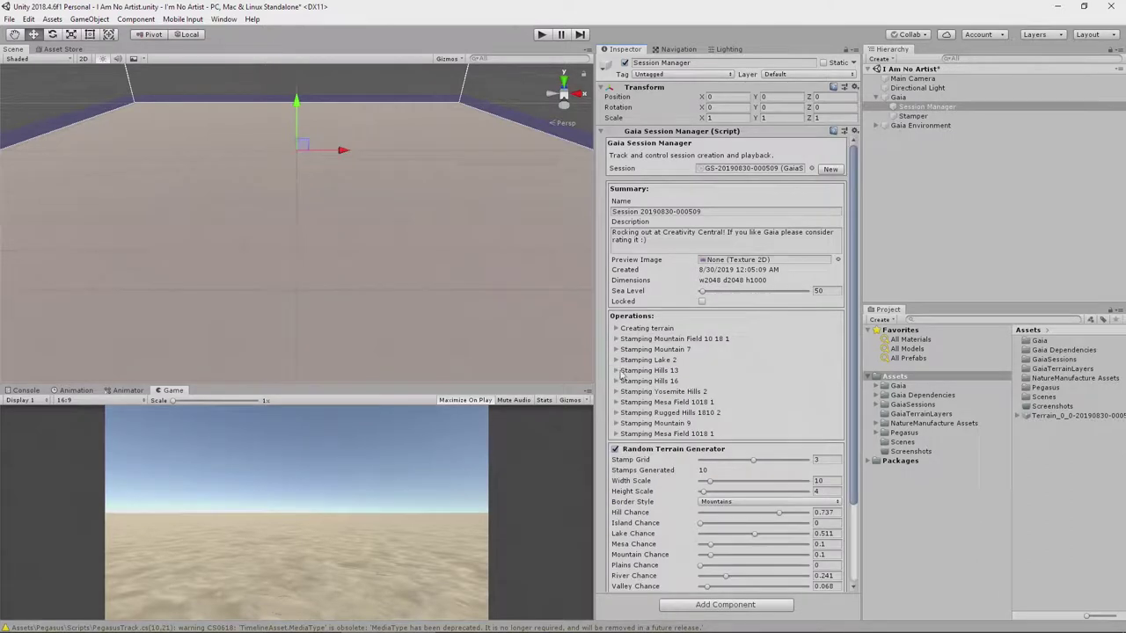
Turn off the Random Terrain Generator and request playback of the session.
left_click(615, 450)
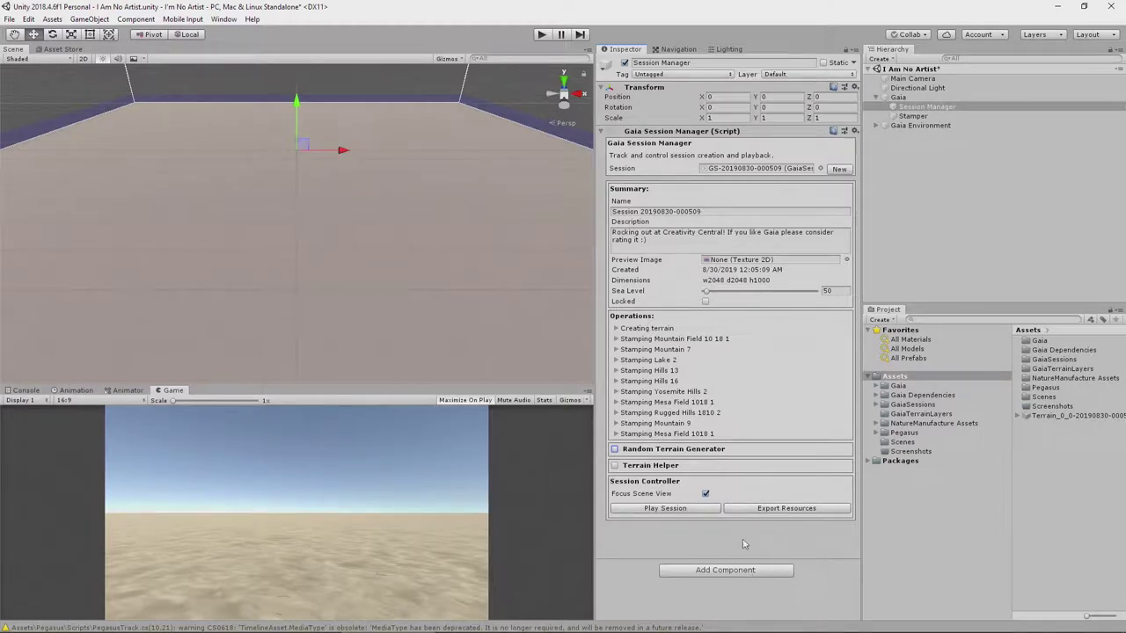
left_click(662, 509)
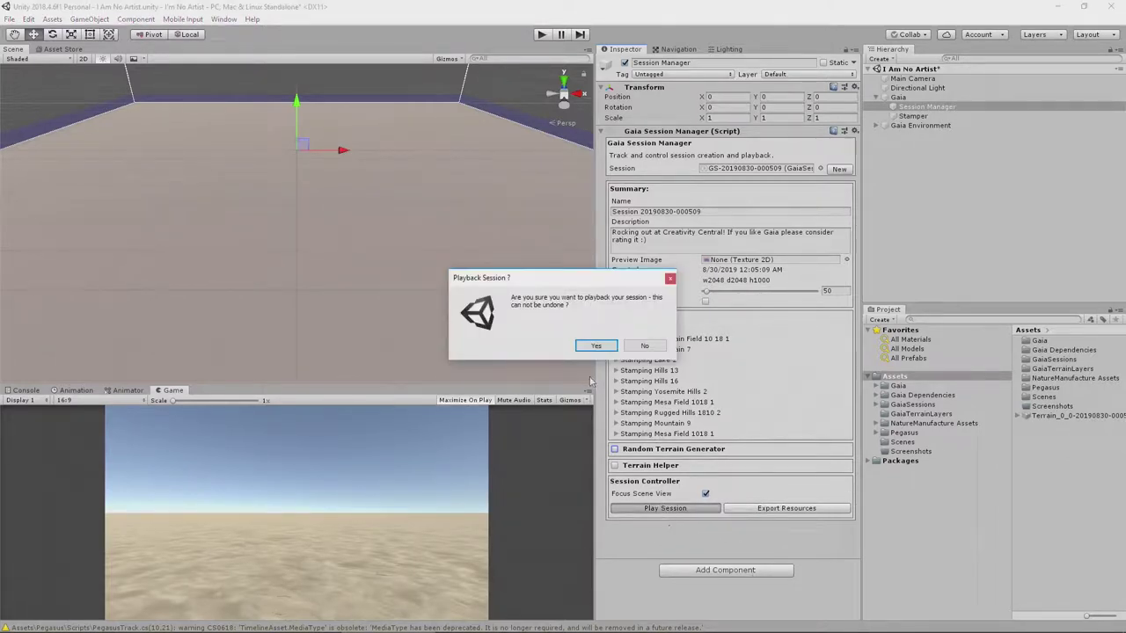
Confirm the Playback Session prompt so the ten stamping operations sculpt the terrain.
left_click(595, 345)
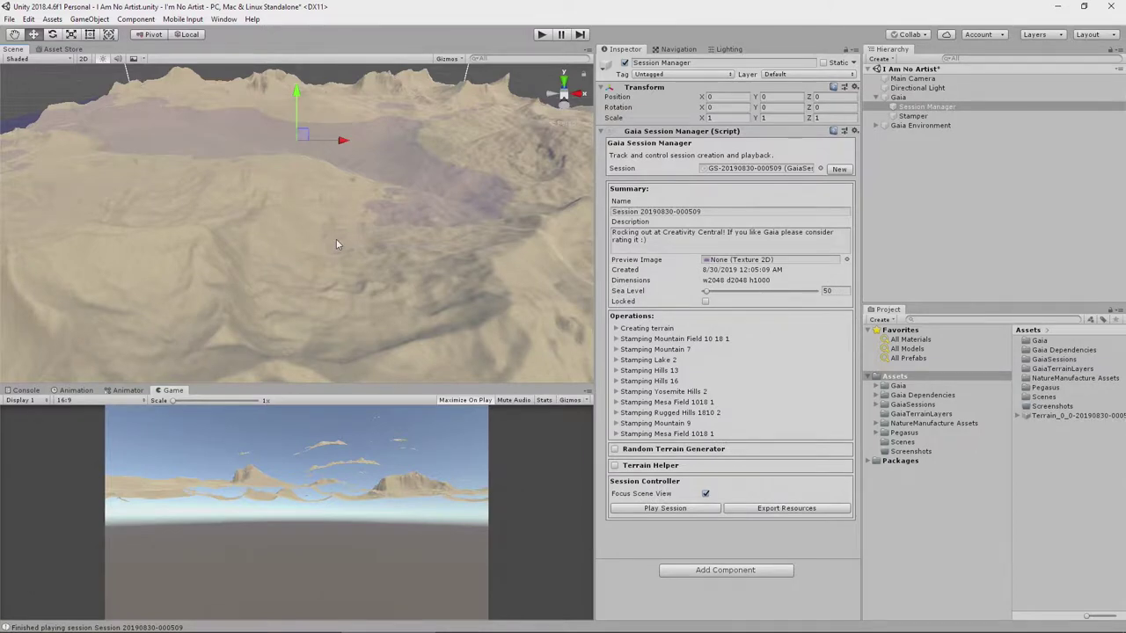
right_click_drag(336, 239, 466, 192)
right_click_drag(323, 171, 90, 165)
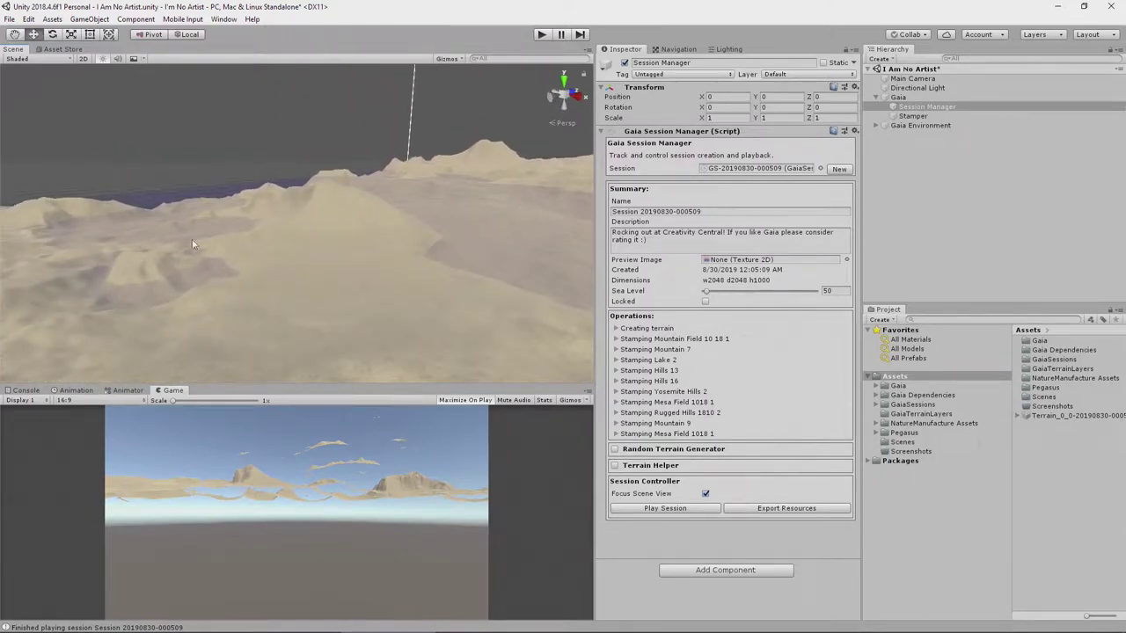
right_click_drag(145, 246, 572, 290)
right_click_drag(150, 297, 307, 219)
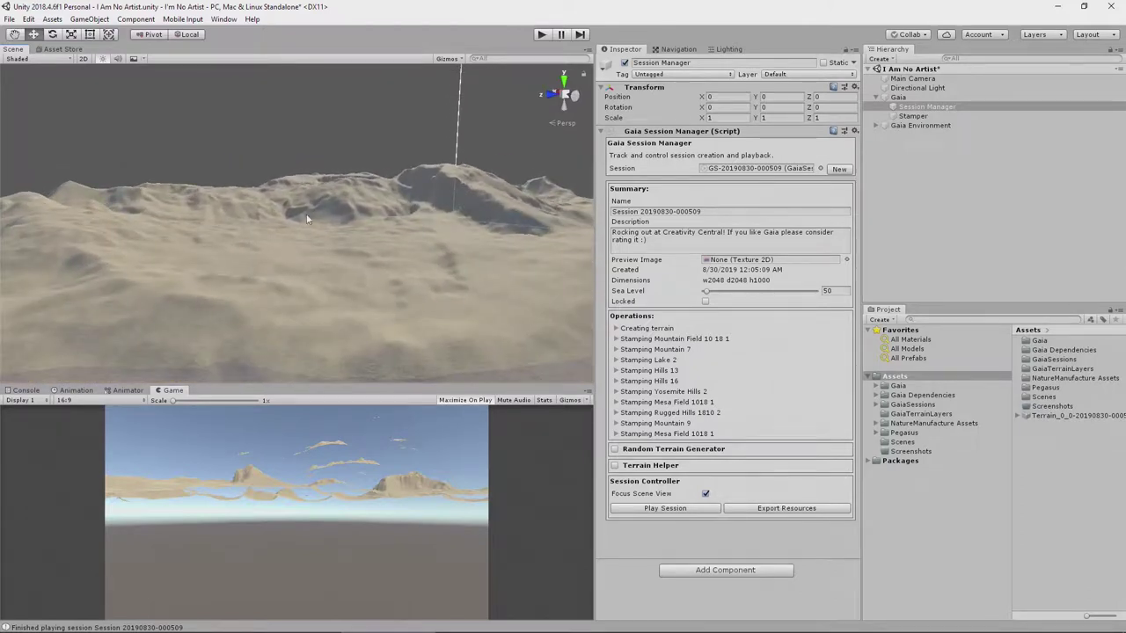
right_click_drag(470, 278, 1000, 272)
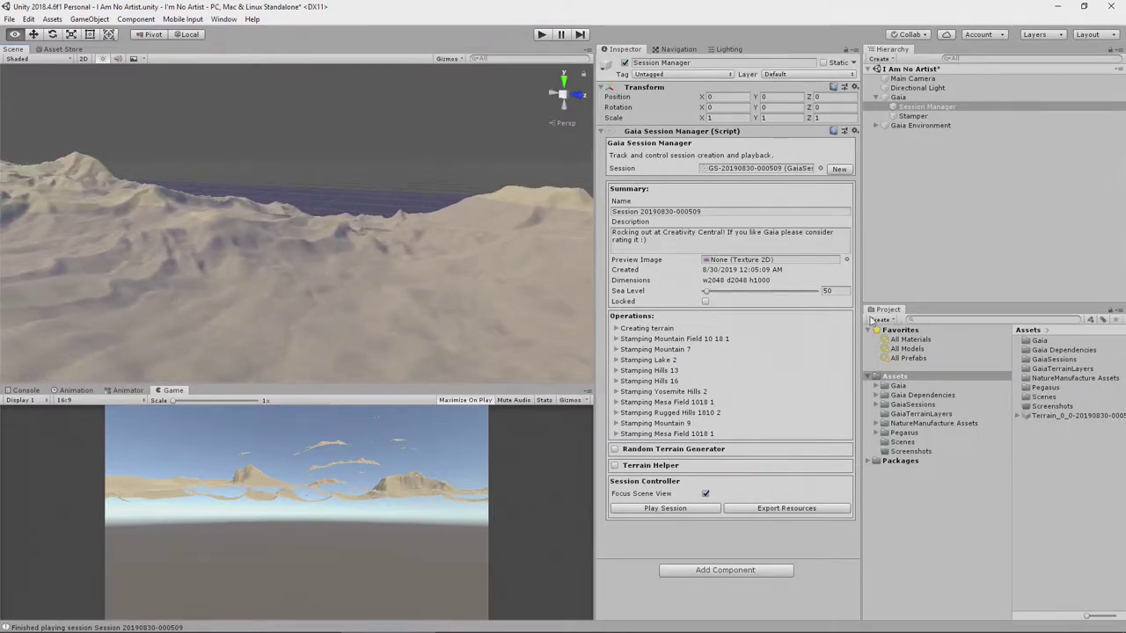
left_click_drag(491, 253, 591, 336, "alt")
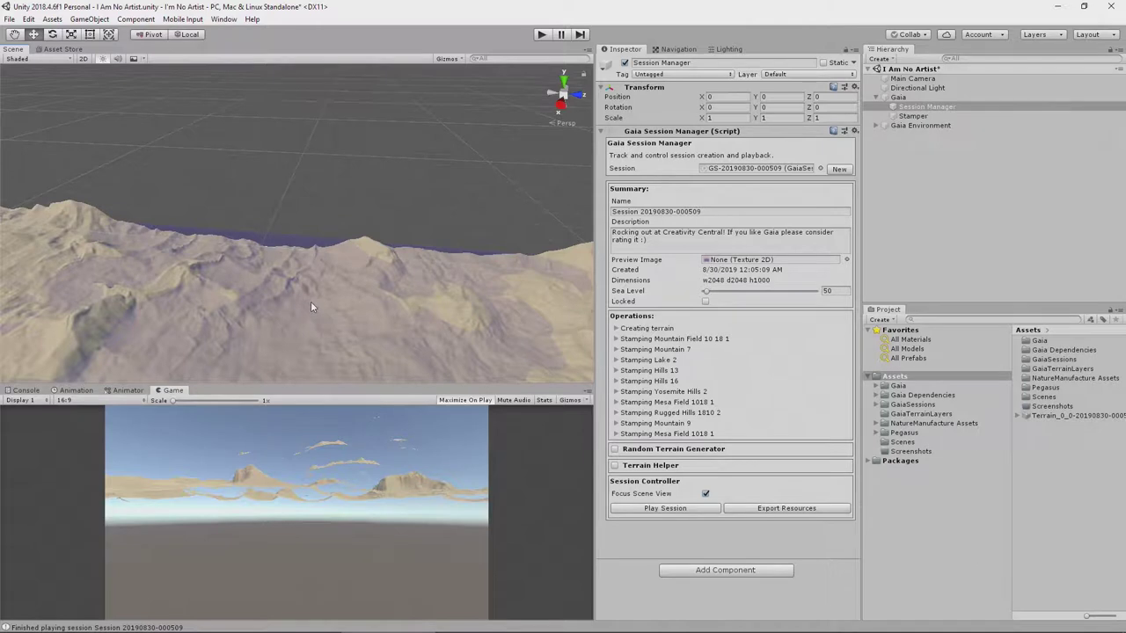
Browse to Gaia > Stamps > Mountains and select the Andes Mountains heightmap stamp.
left_click(876, 386)
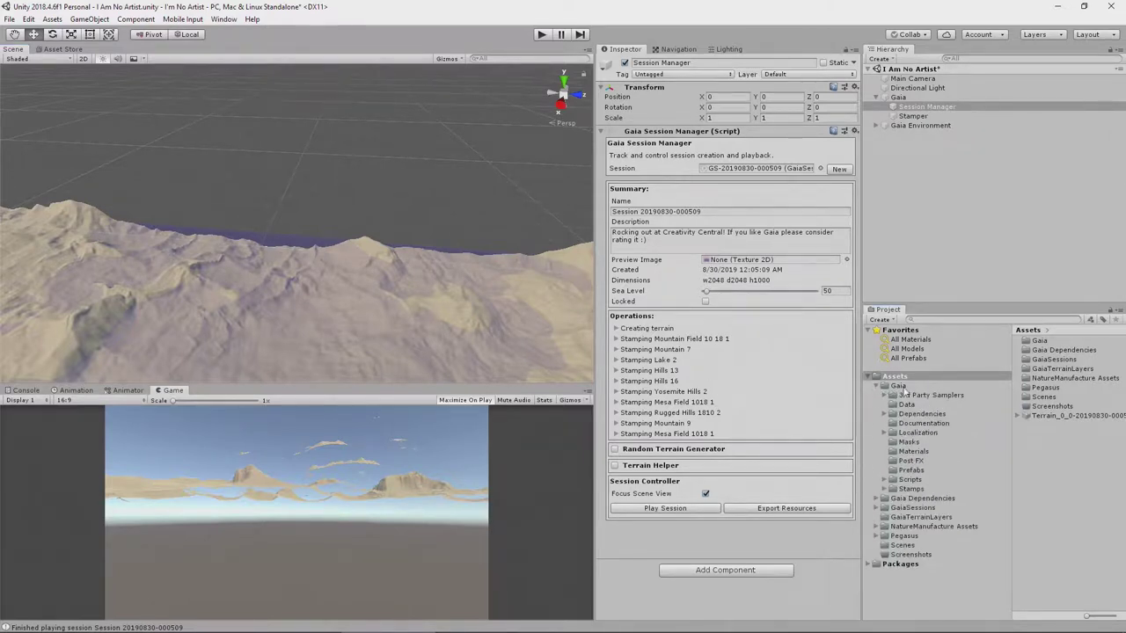
left_click(906, 489)
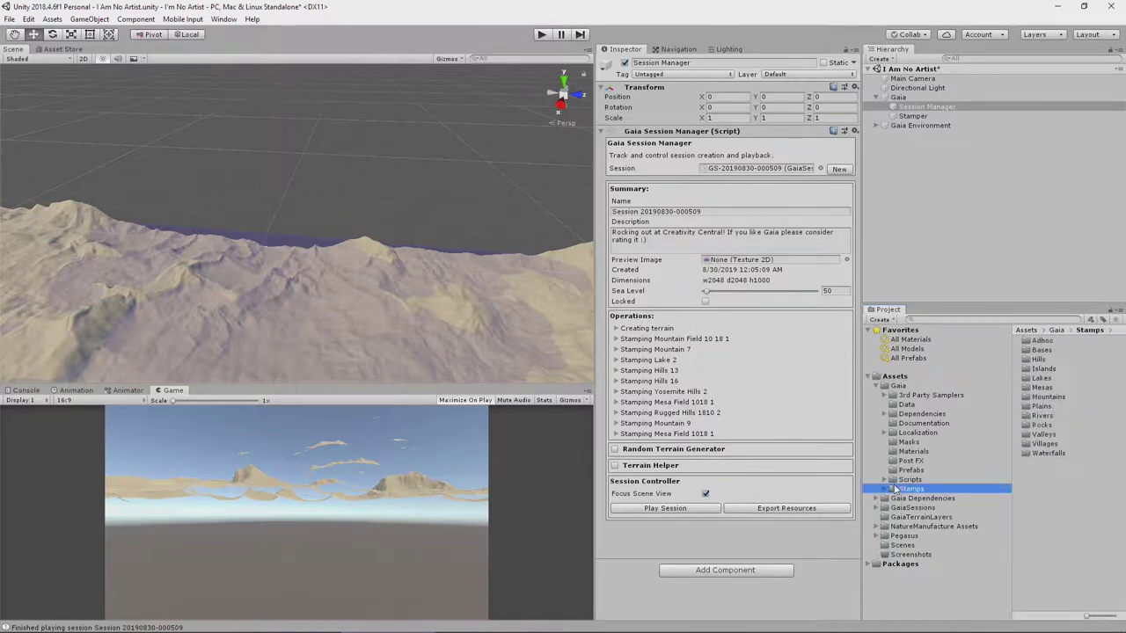
left_click(1037, 396)
double_click(1056, 401)
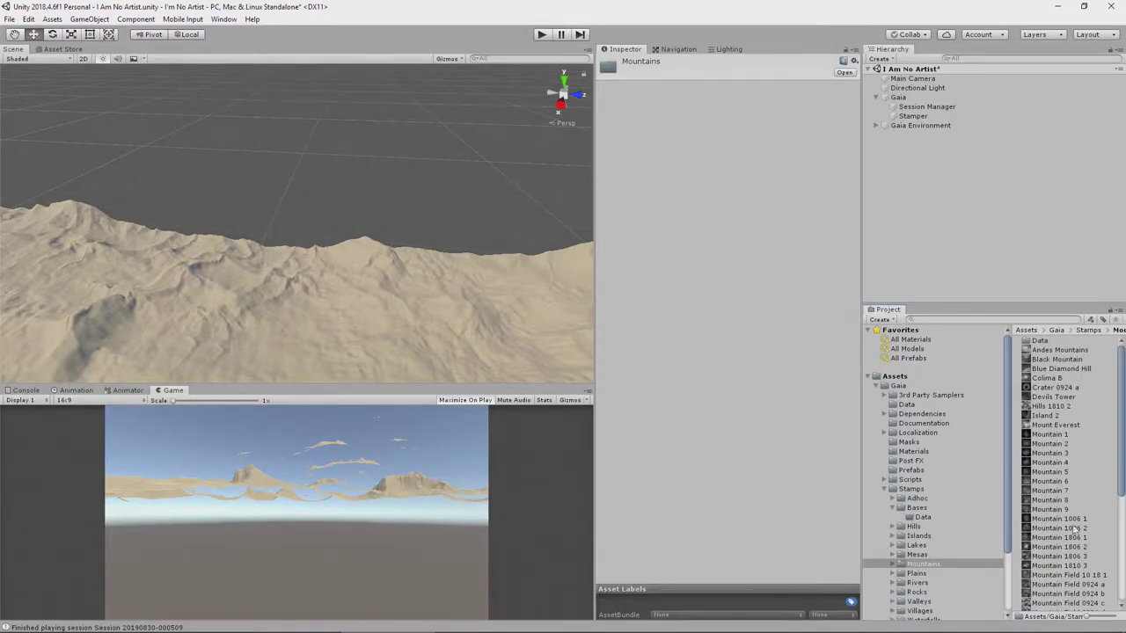
scroll(1075, 537, "down", 1)
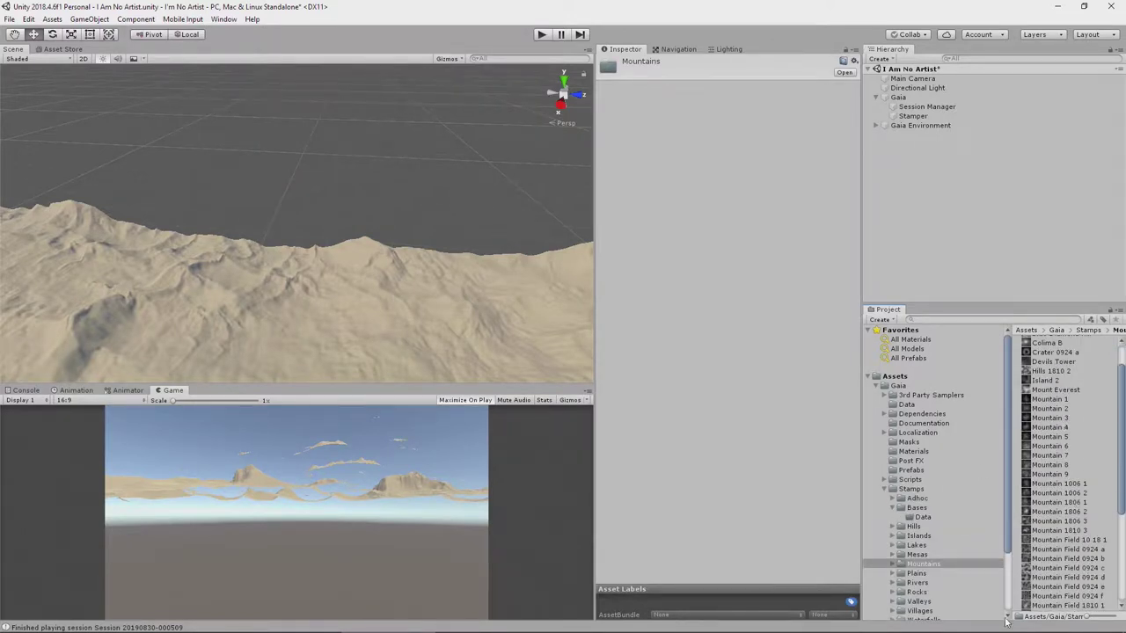
scroll(1065, 555, "up", 1)
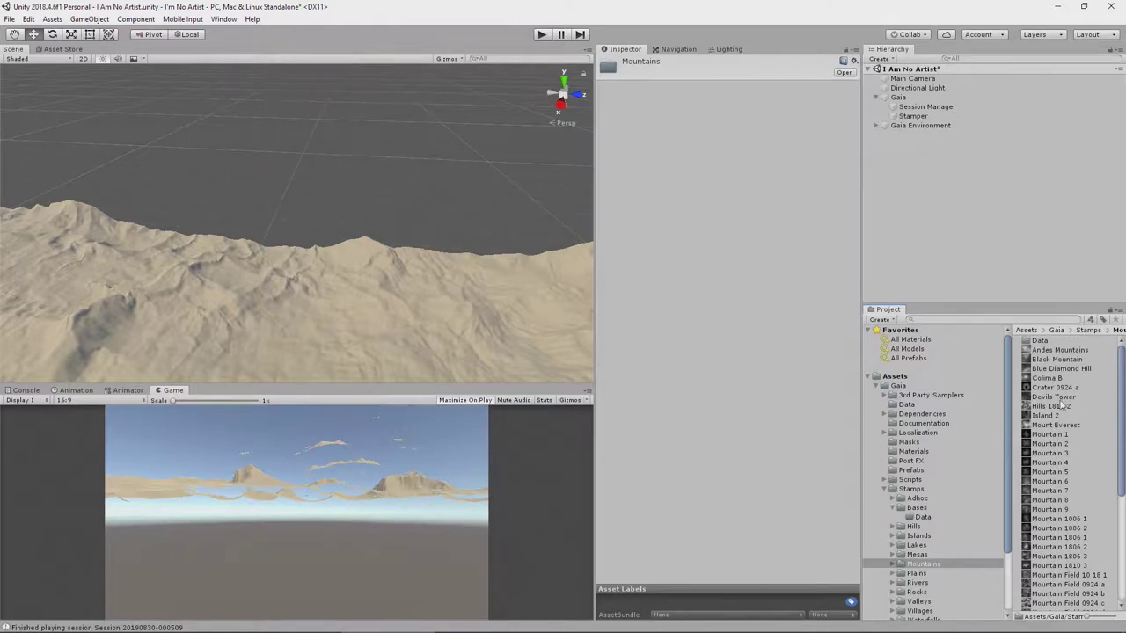
left_click(1060, 350)
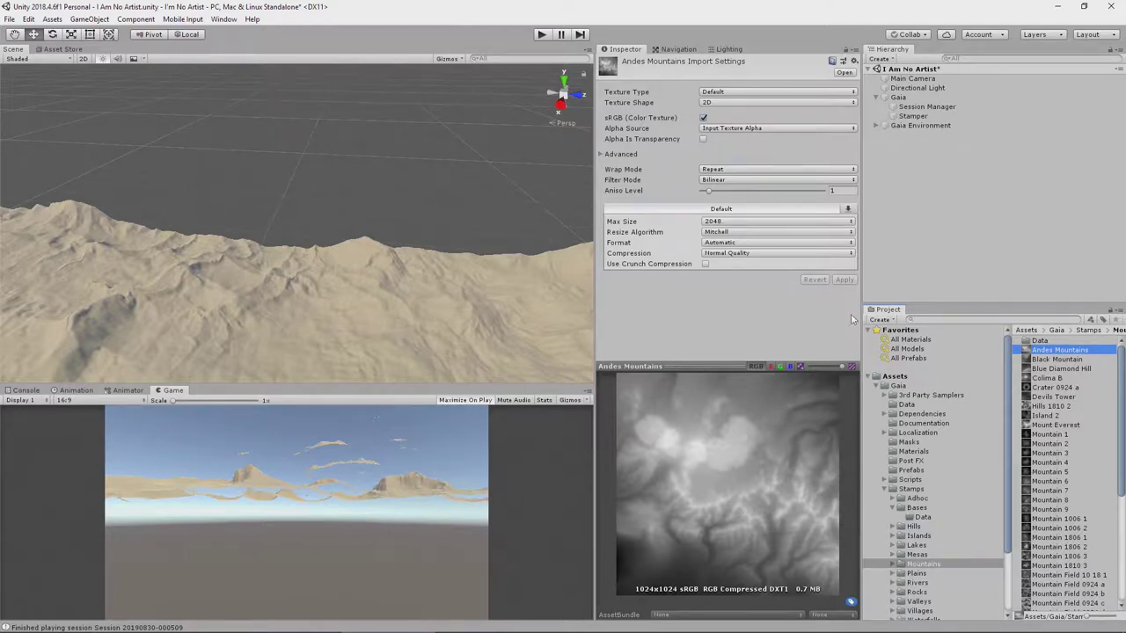
Load the Andes Mountains stamp into the Stamper and raise it above the terrain.
left_click(913, 116)
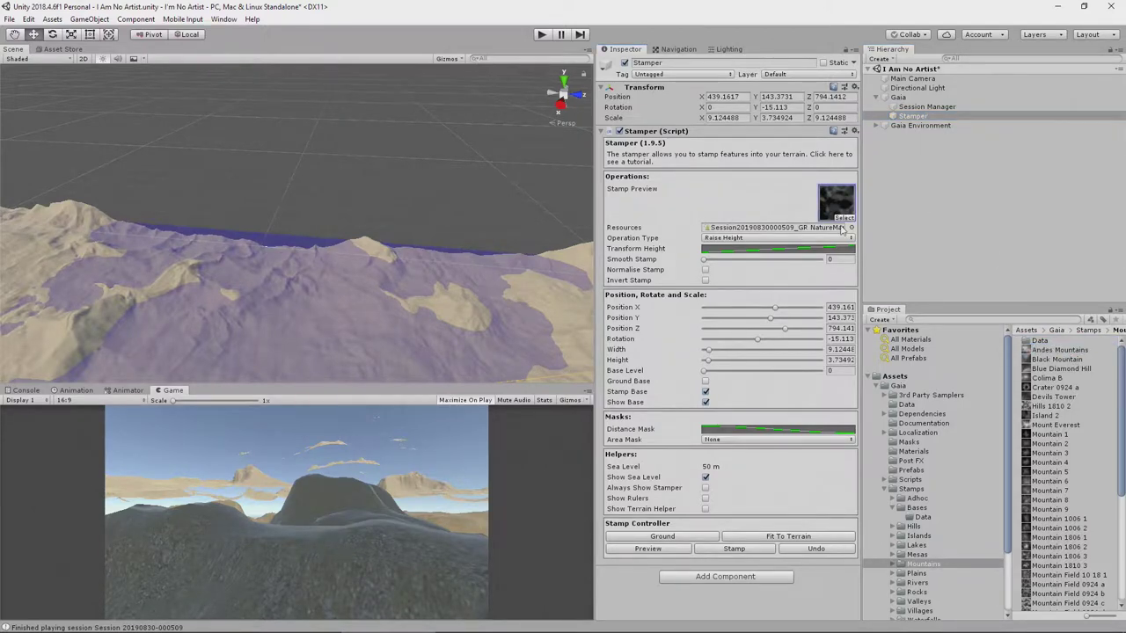
left_click_drag(840, 216, 835, 207)
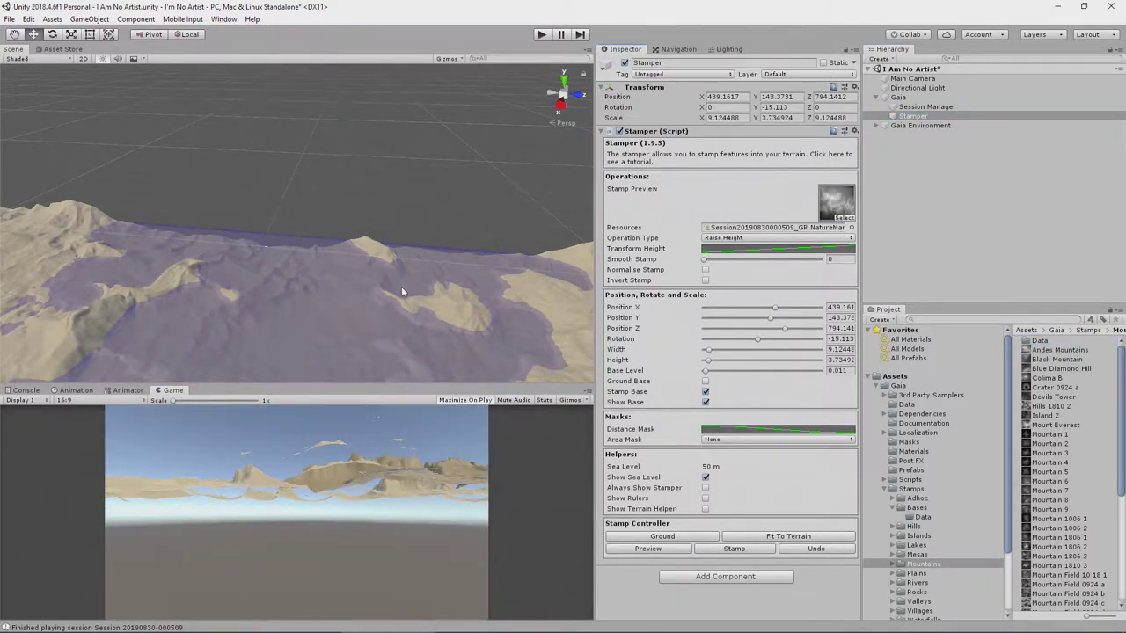
key("f")
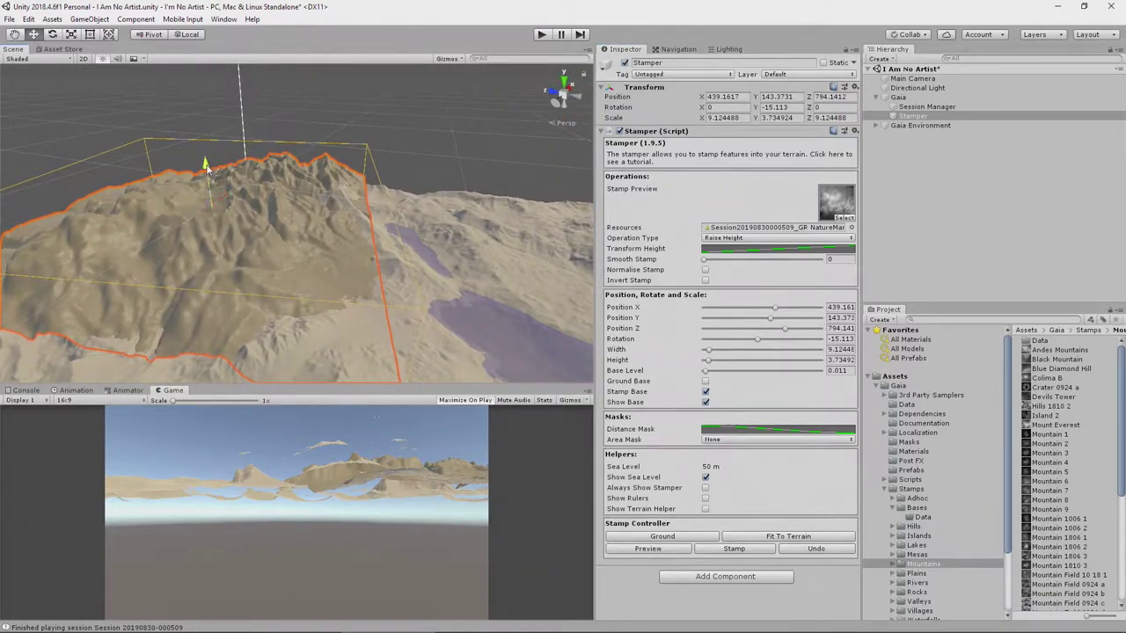
left_click_drag(206, 167, 204, 124)
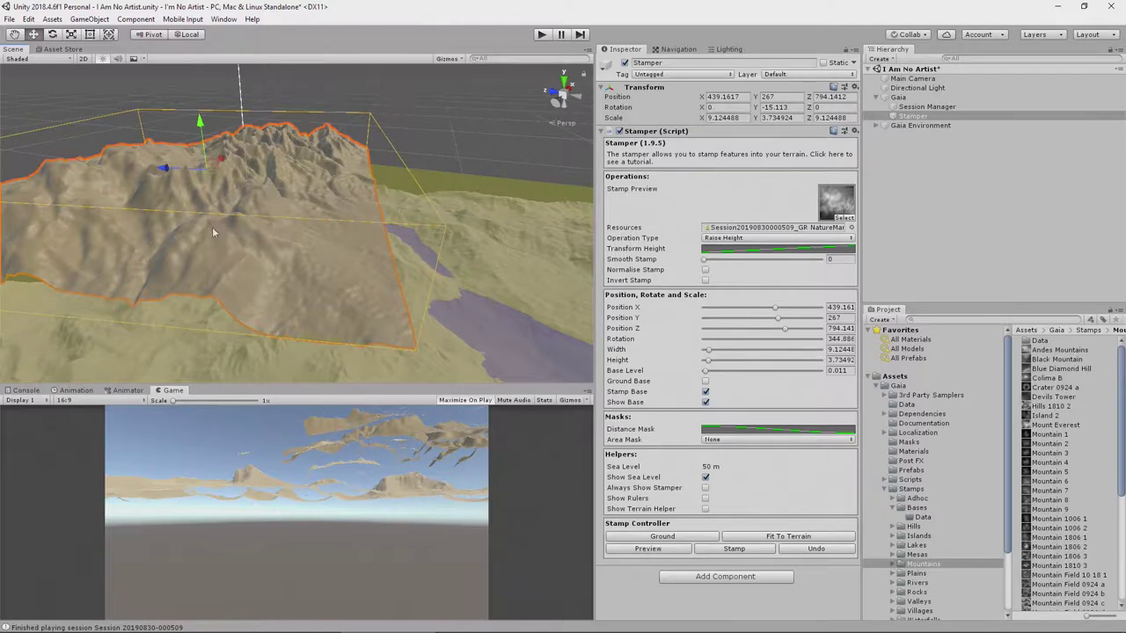
left_click_drag(246, 231, 199, 252, "alt")
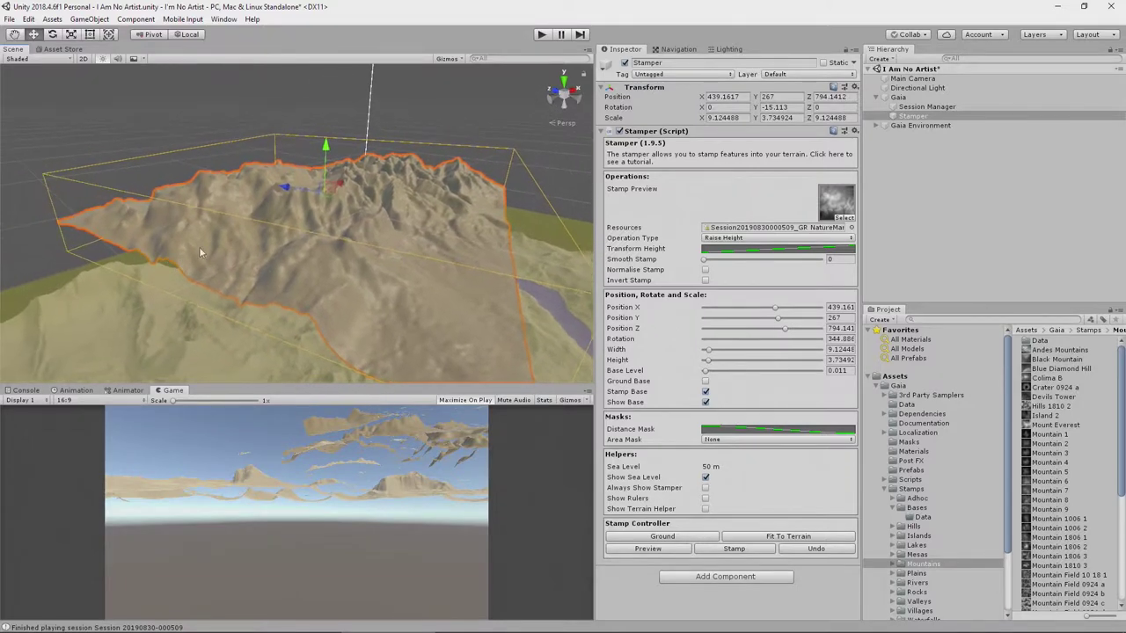
left_click_drag(310, 226, 422, 237, "alt")
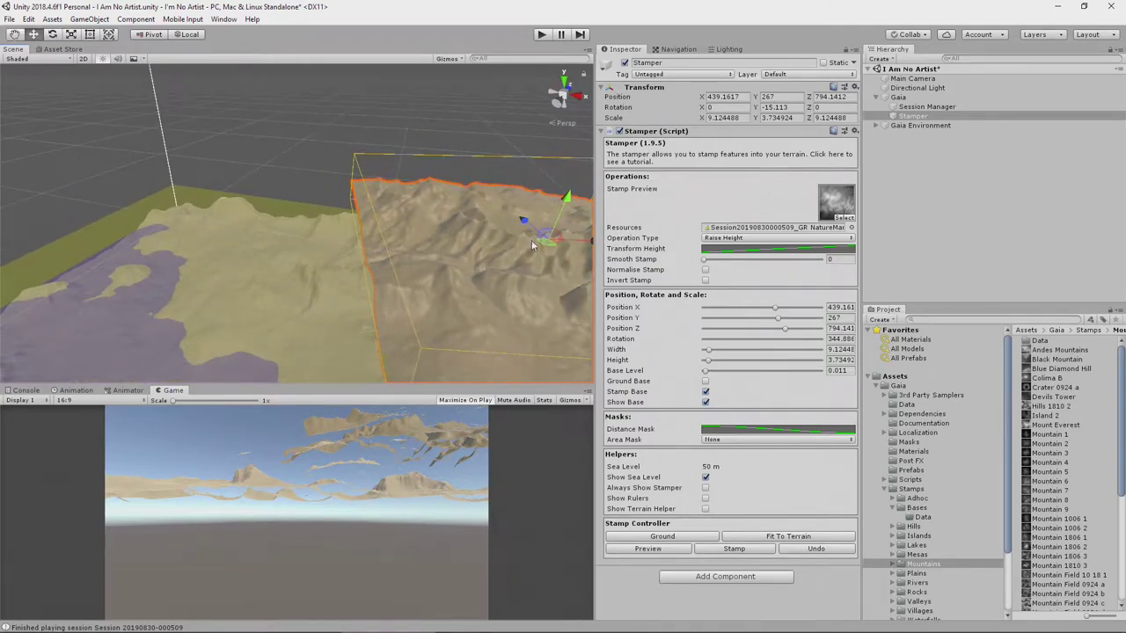
Move the stamp to a far part of the terrain and sink it to X -1160, Y 34, Z 438.
left_click_drag(549, 247, 22, 201)
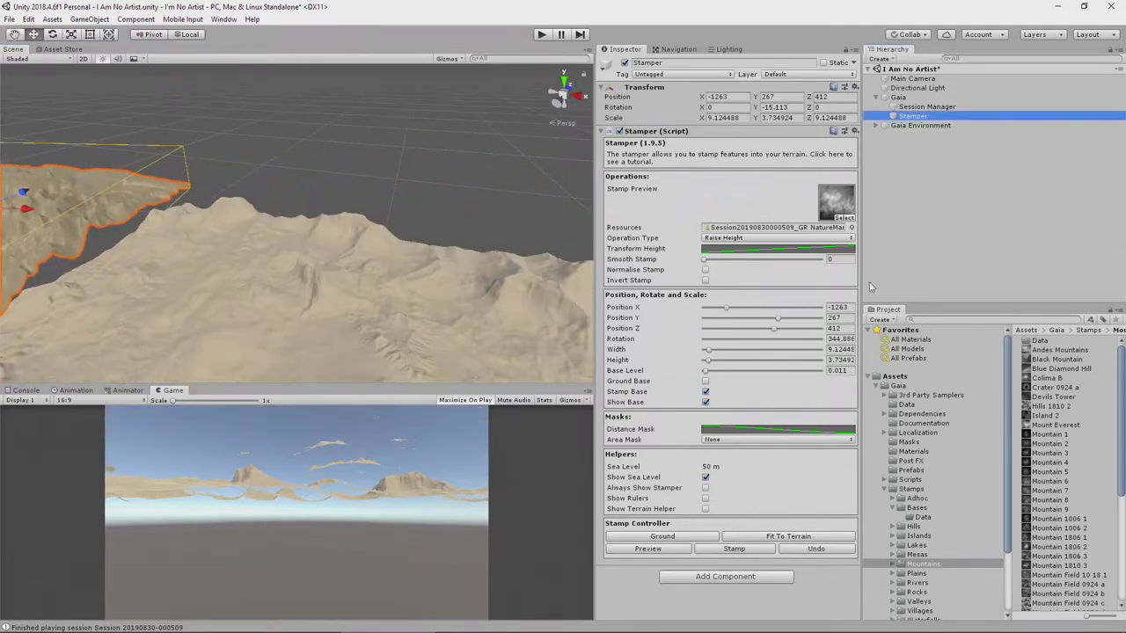
left_click_drag(554, 268, 466, 153, "alt")
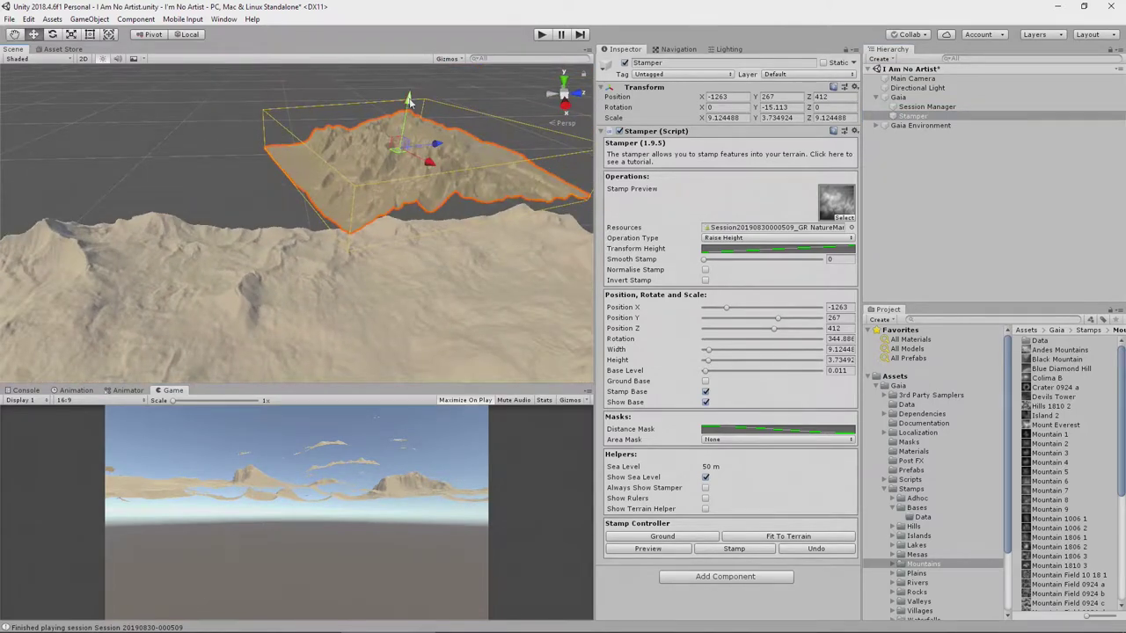
left_click_drag(409, 101, 408, 152)
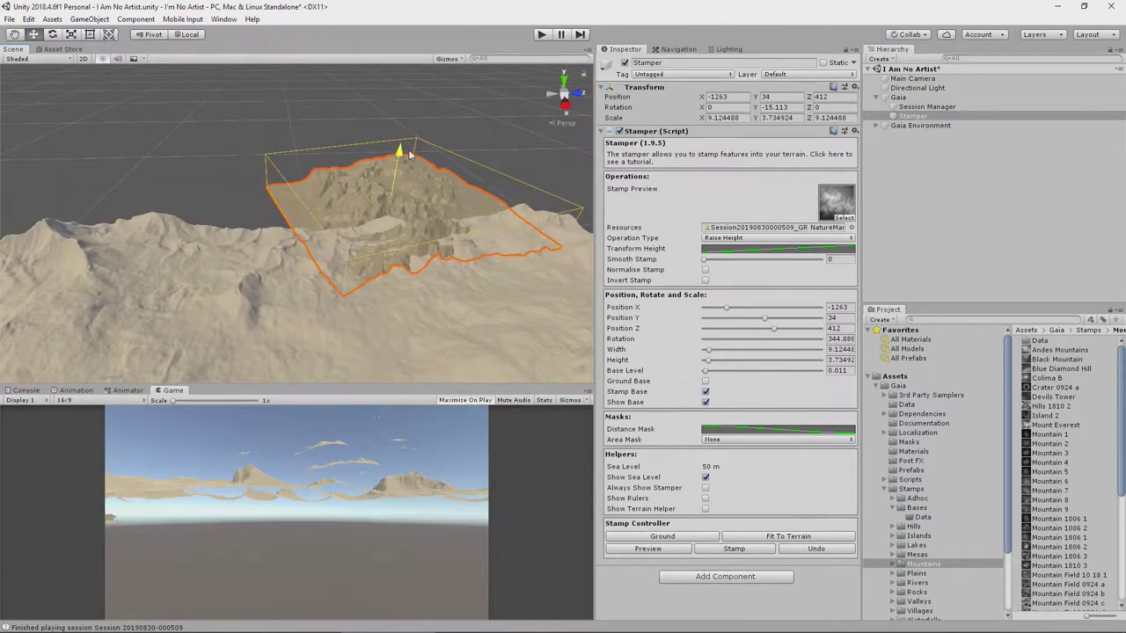
left_click(919, 119)
left_click_drag(398, 203, 444, 231)
left_click_drag(466, 316, 542, 309, "alt")
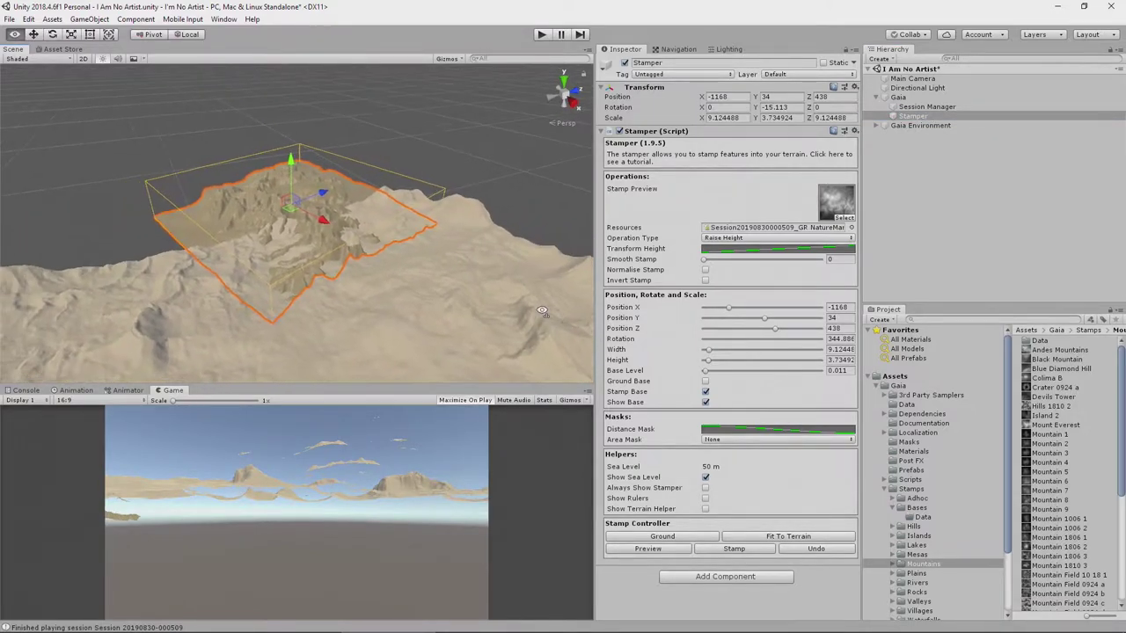
left_click(923, 107)
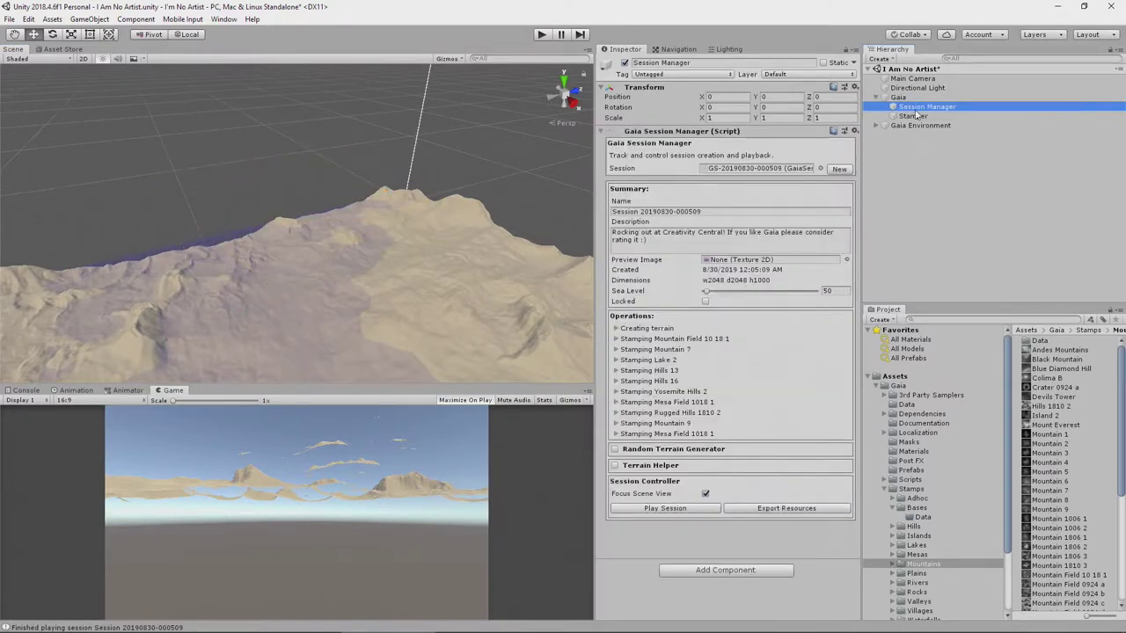
Move the mountain stamp to a new spot and rotate it slightly.
left_click(914, 116)
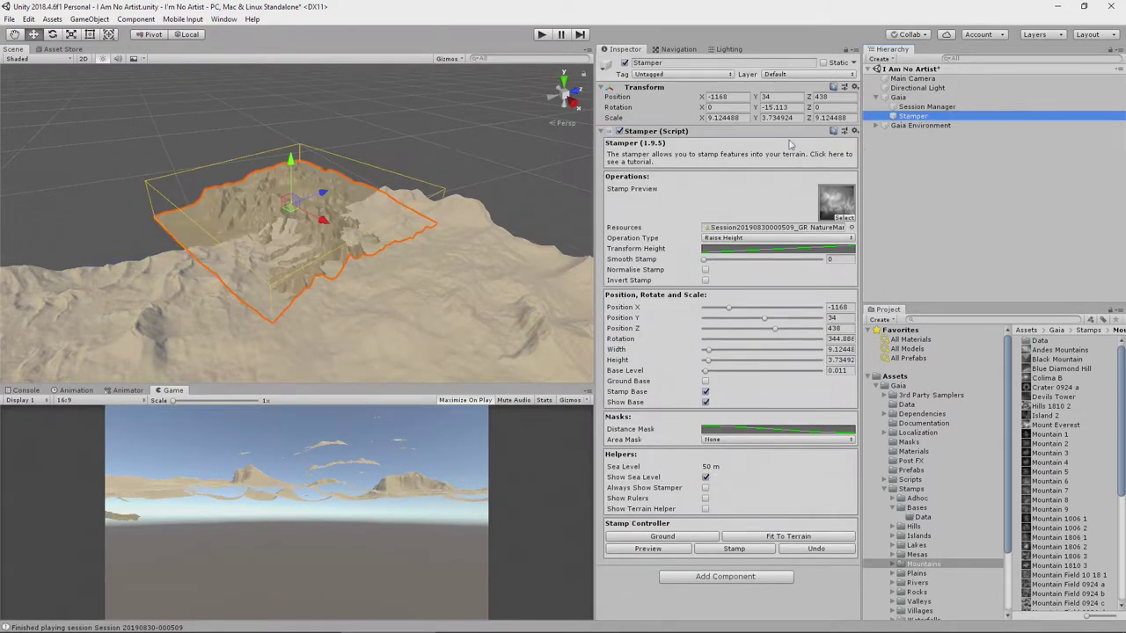
left_click_drag(335, 290, 385, 287, "alt")
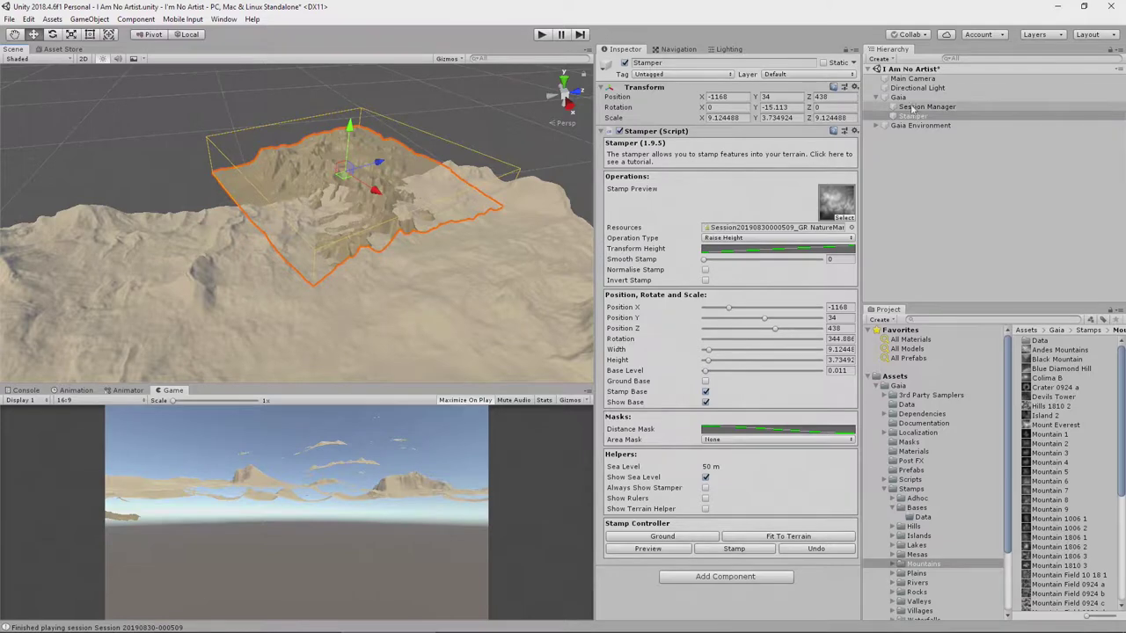
left_click(903, 98)
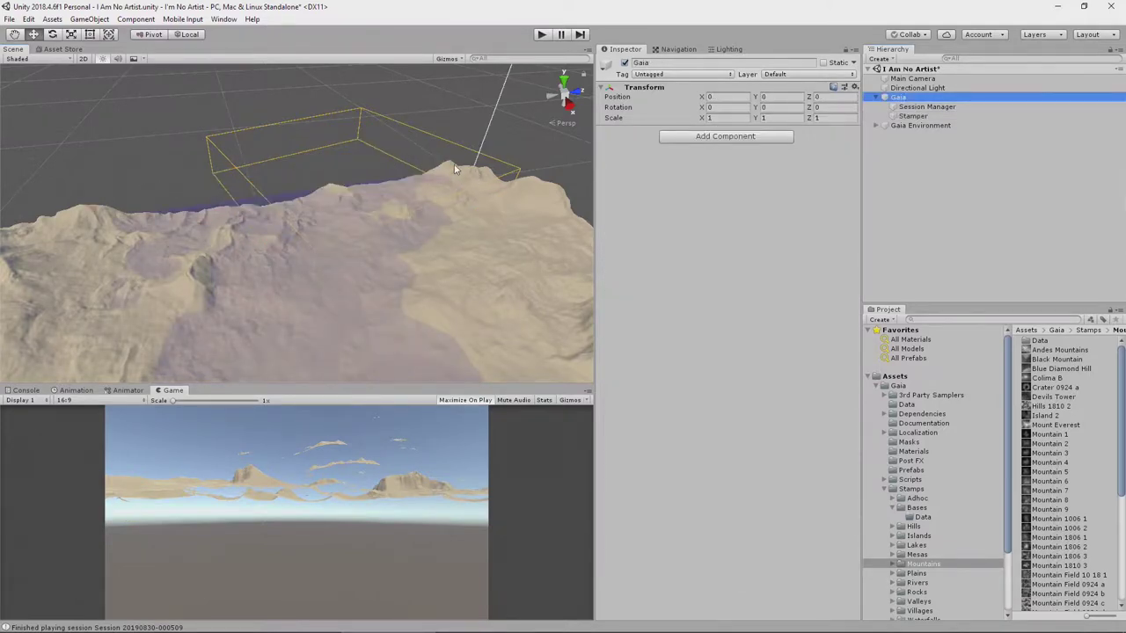
left_click(910, 117)
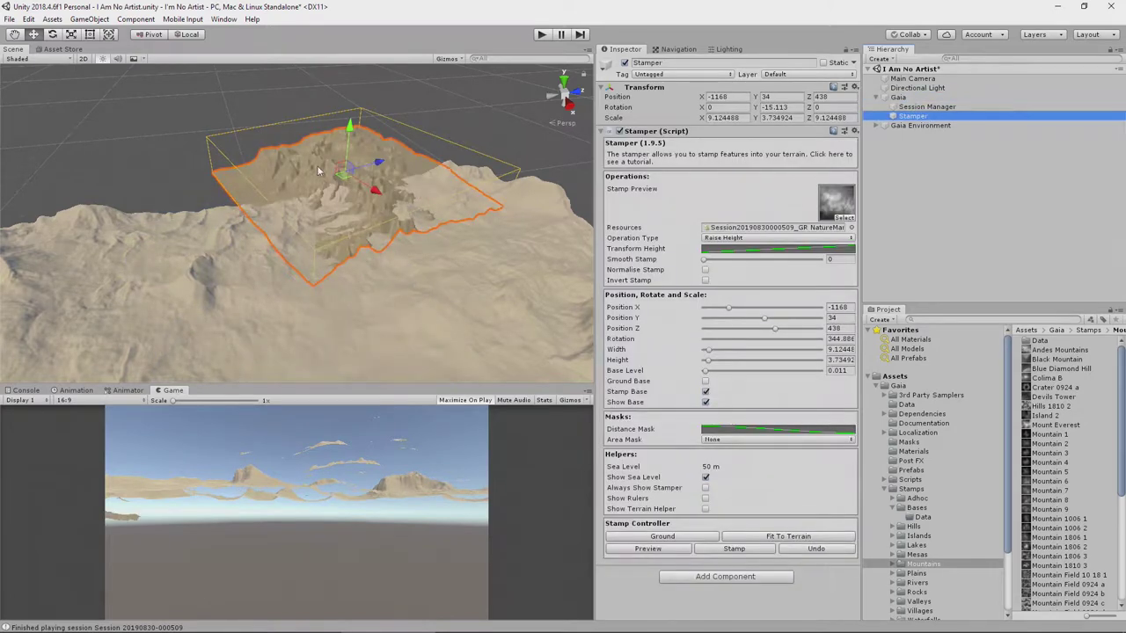
left_click_drag(341, 170, 359, 209)
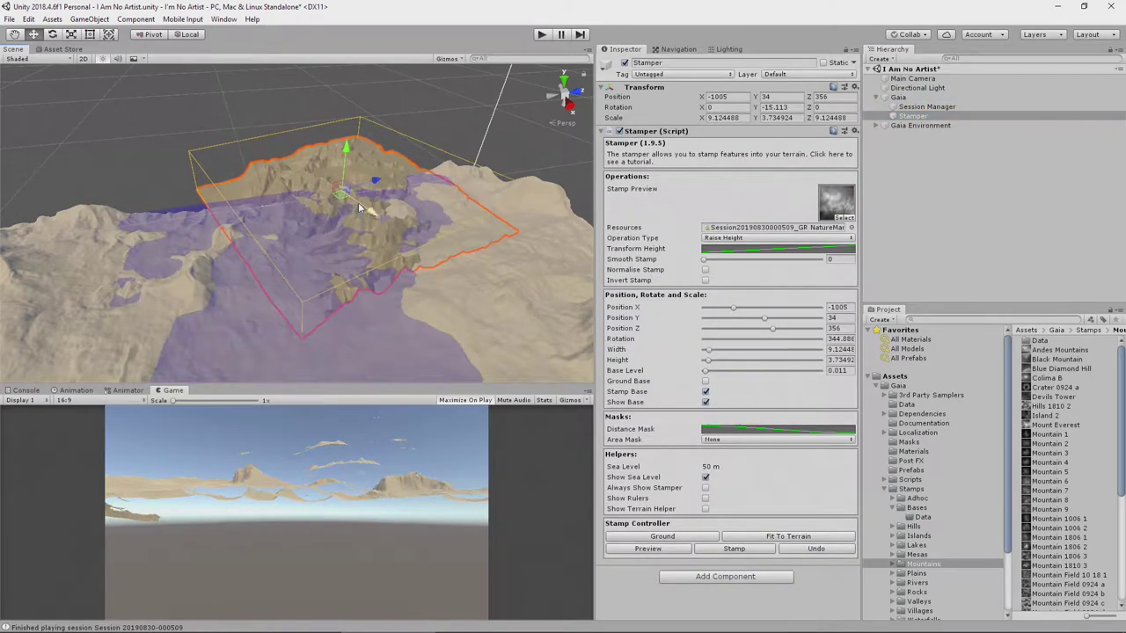
key("e")
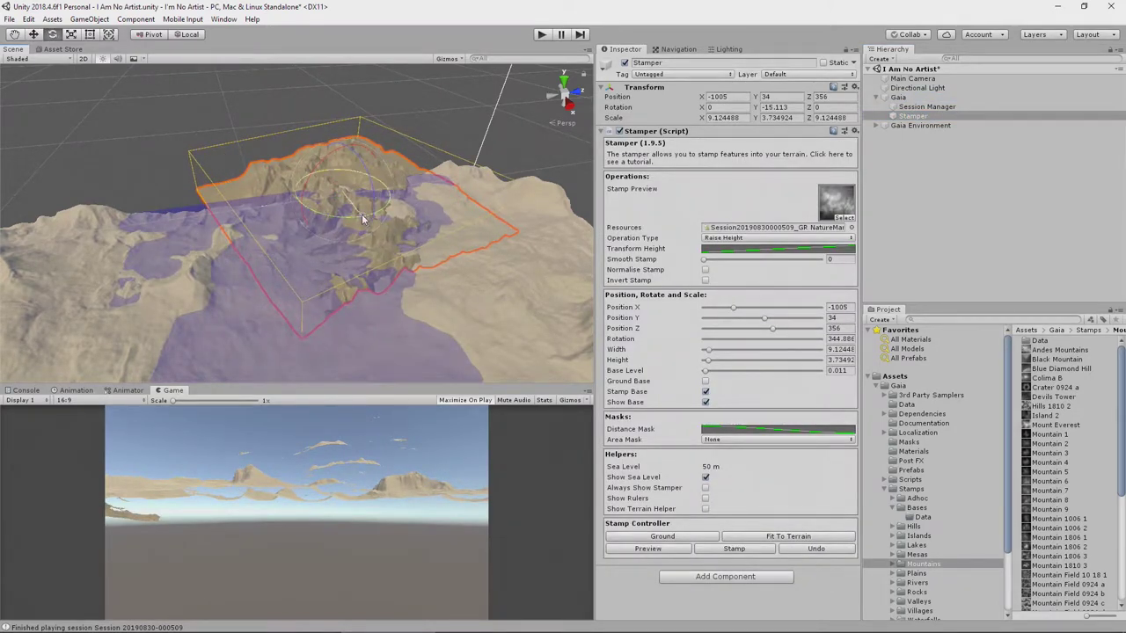
left_click_drag(367, 215, 335, 223)
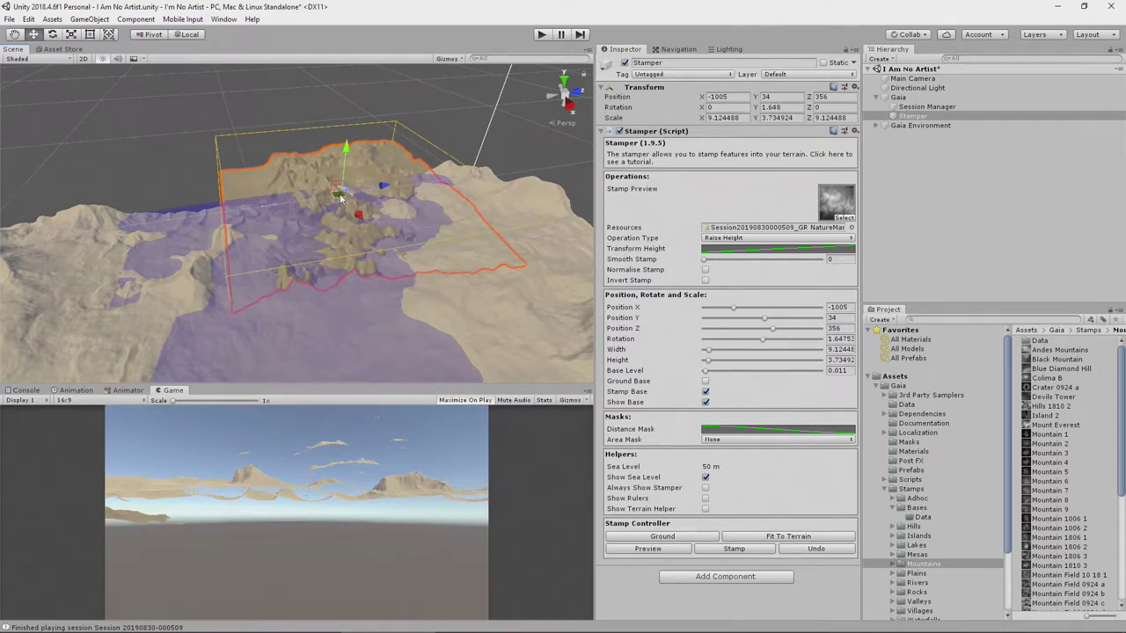
Enlarge the stamp uniformly and turn it around to about 230 degrees.
key("r")
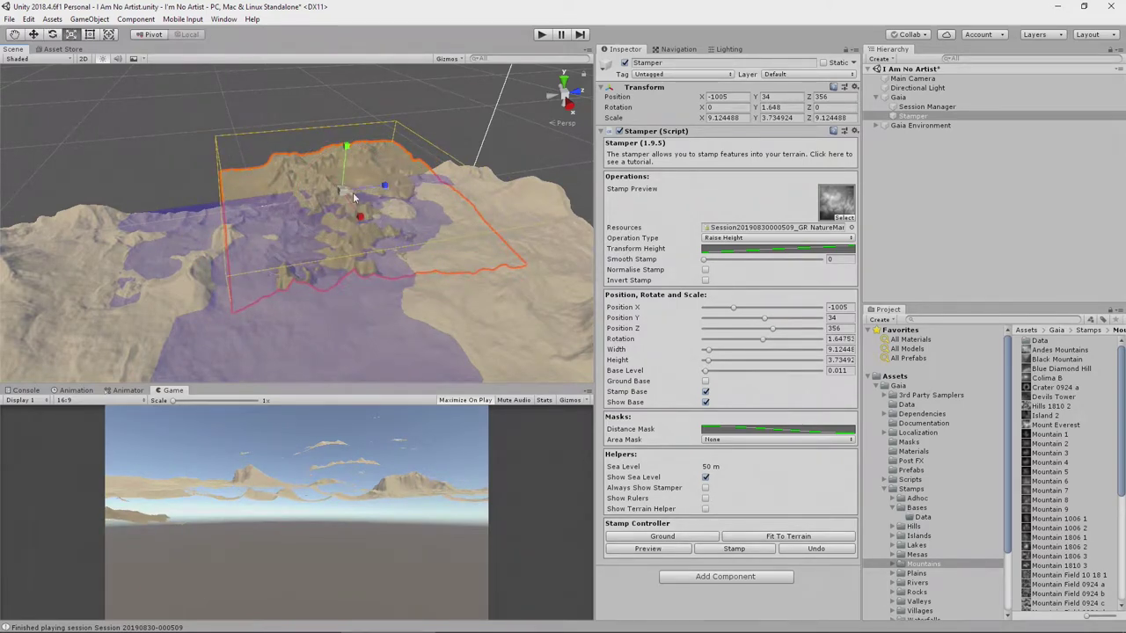
left_click_drag(341, 195, 390, 161)
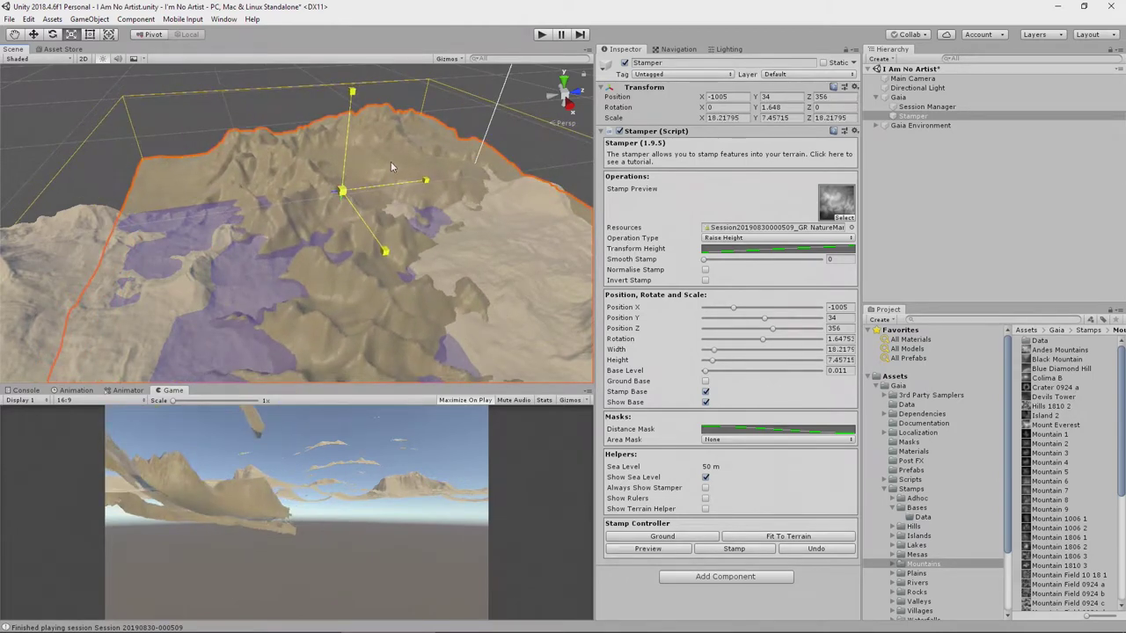
key("e")
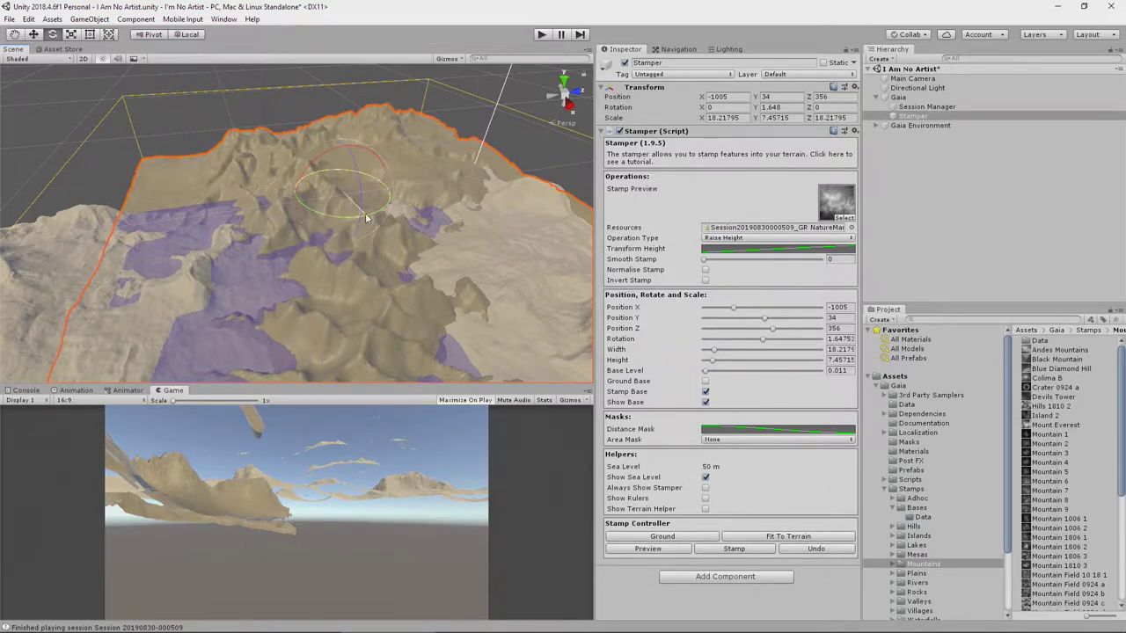
left_click_drag(367, 217, 1078, 44)
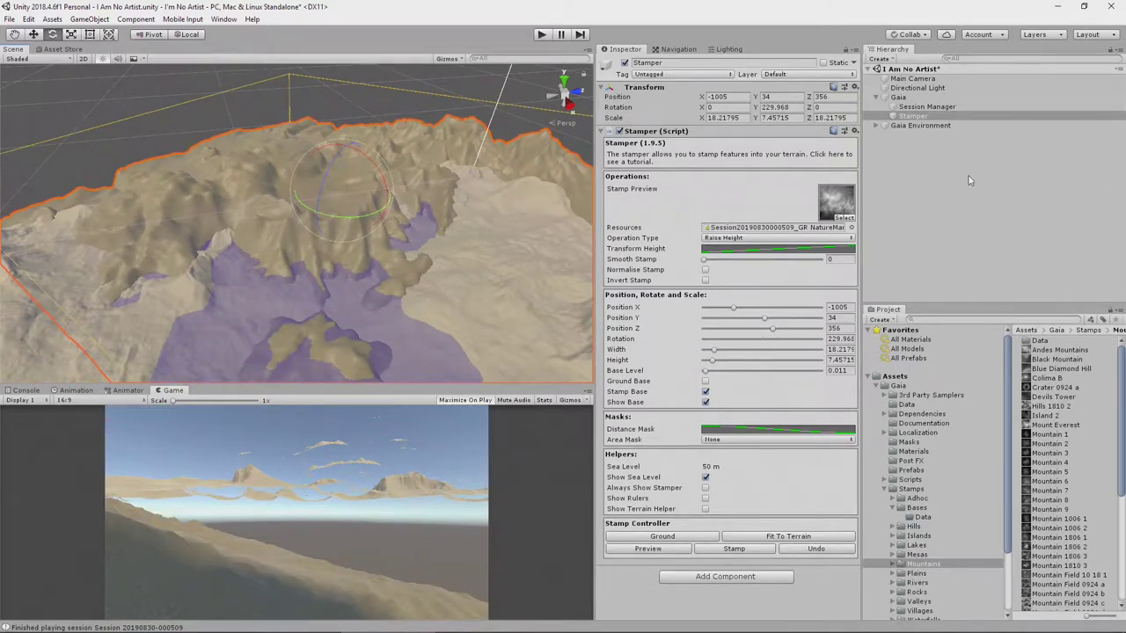
Move the stamp into its final position at X -1361, Y 34, Z 409.
key("w")
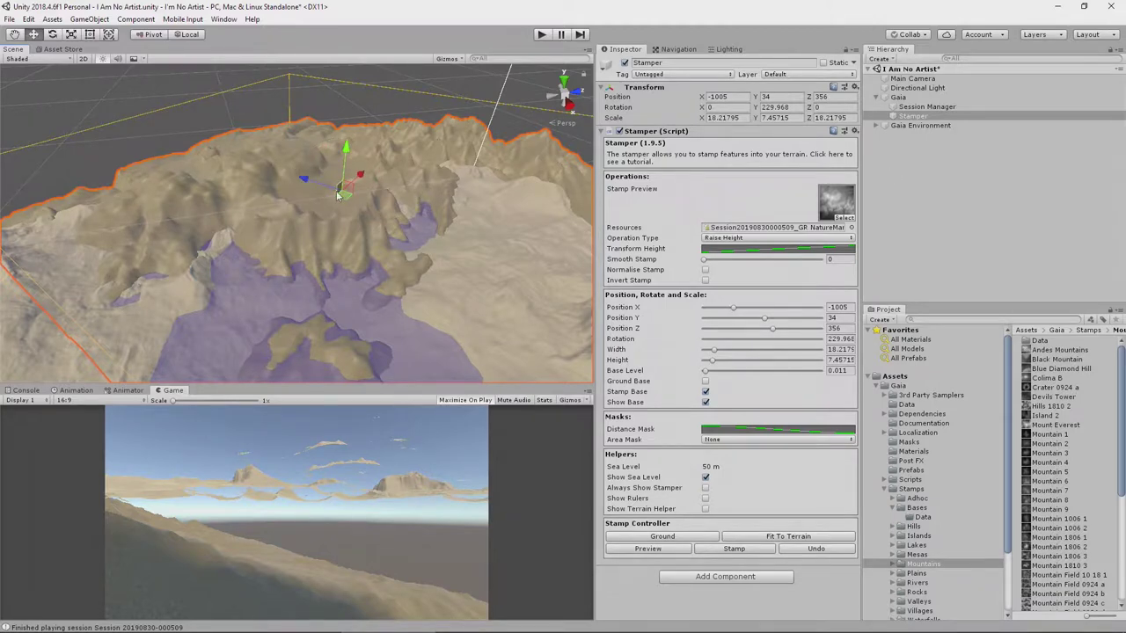
left_click_drag(344, 199, 345, 173)
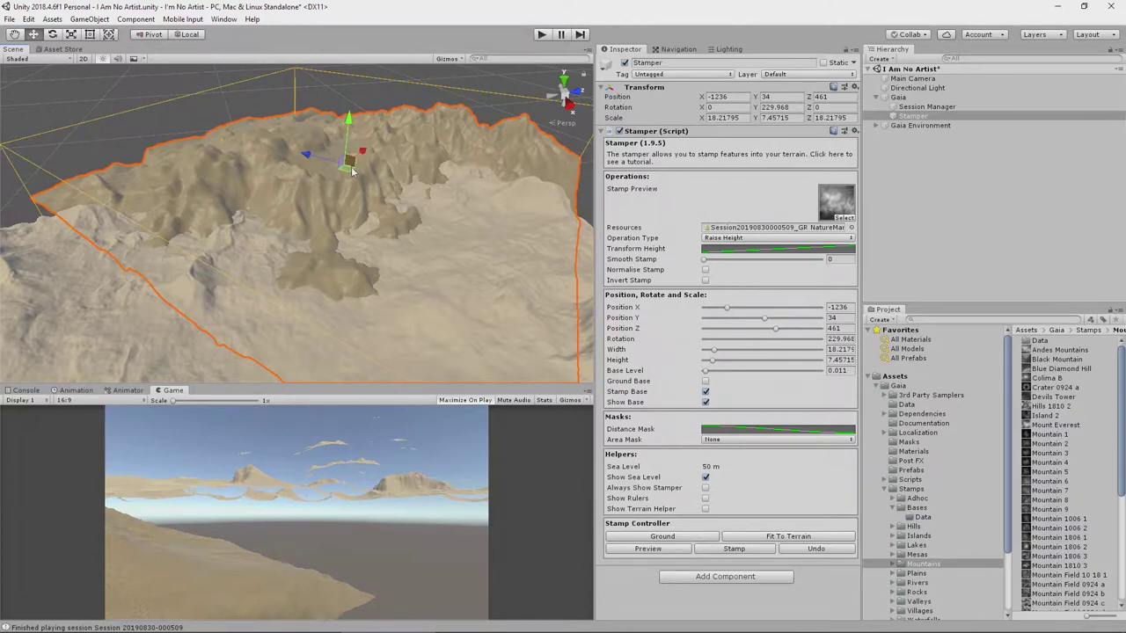
mouse_move(346, 168)
left_mouse_down()
mouse_move(315, 153)
mouse_move(331, 161)
left_mouse_up()
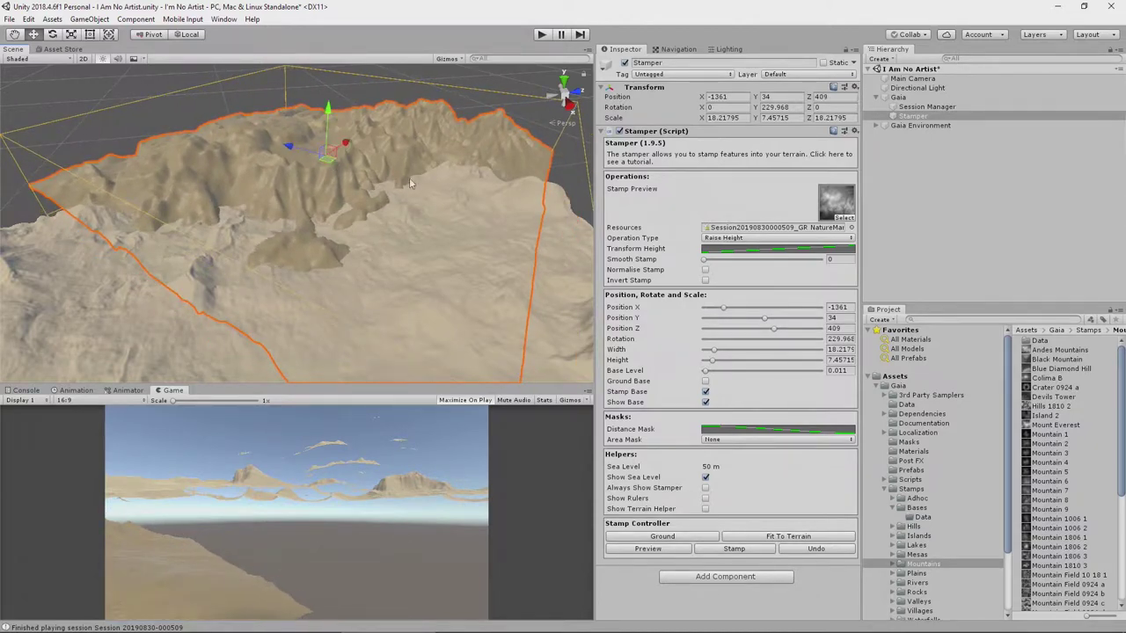
left_click(778, 251)
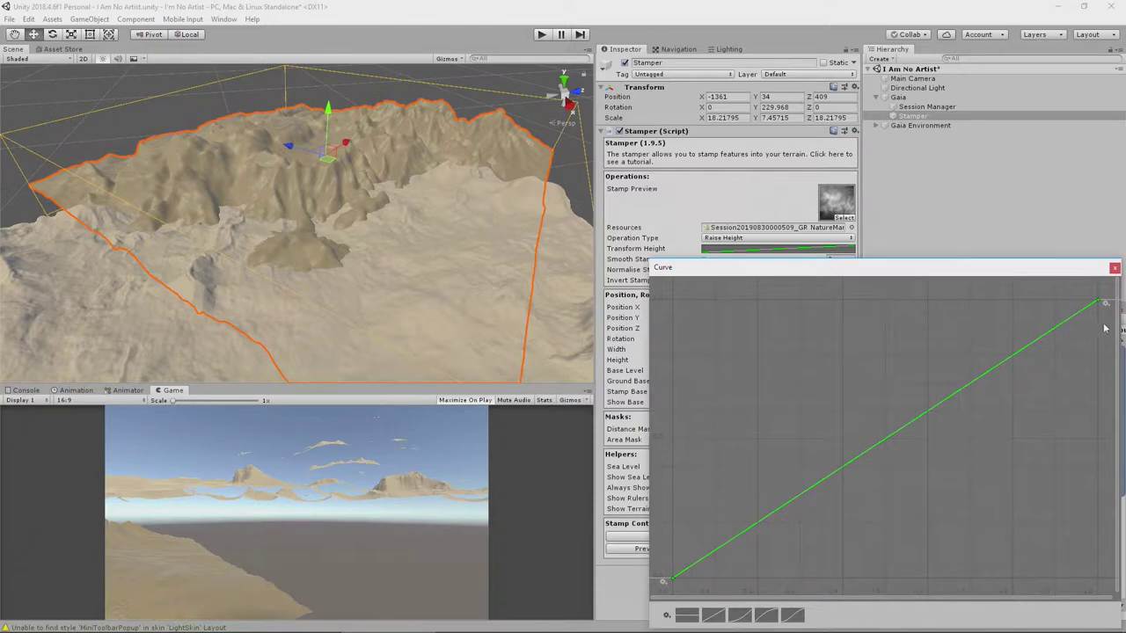
Lower the curve's end key and add a middle key that flattens the low range into an S-curve.
left_click_drag(1099, 303, 1073, 431)
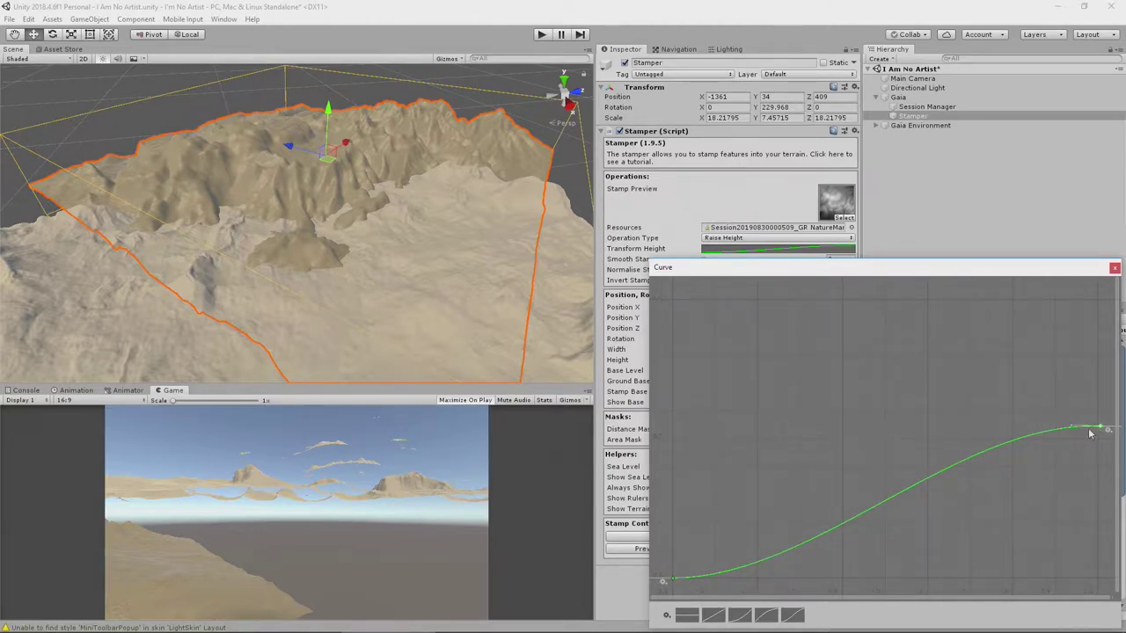
right_click(803, 547)
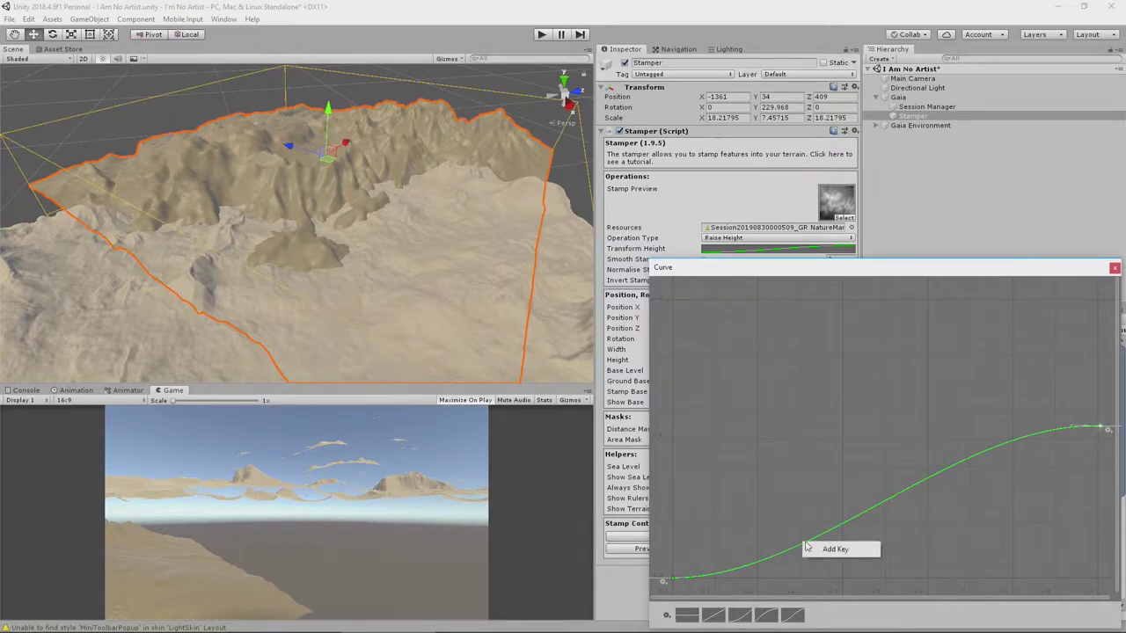
left_click(816, 550)
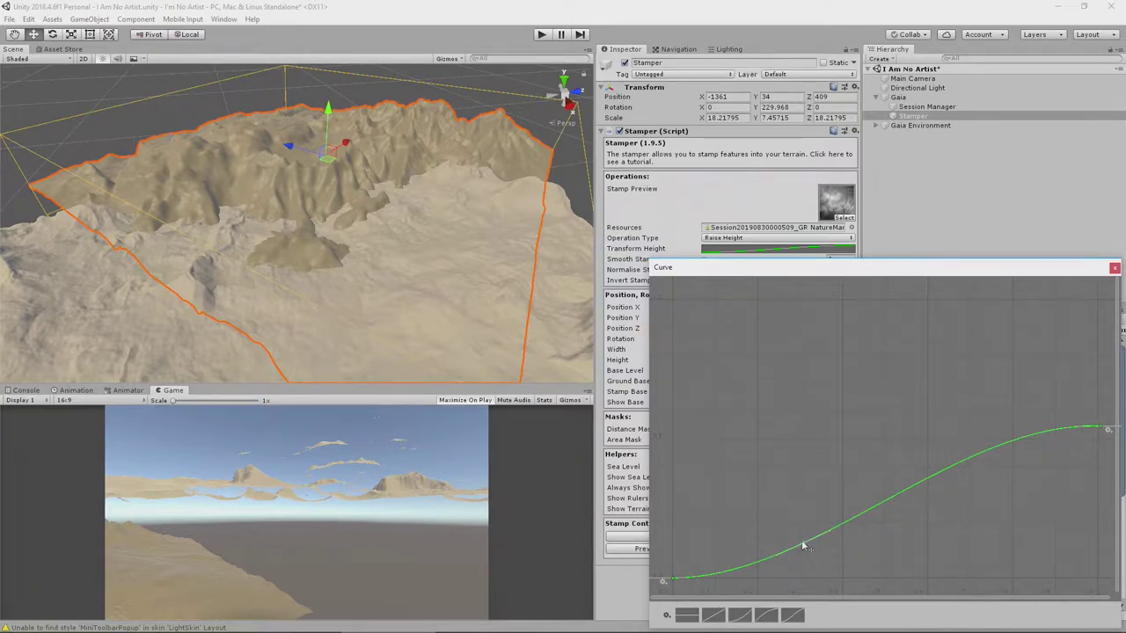
left_click_drag(803, 546, 909, 551)
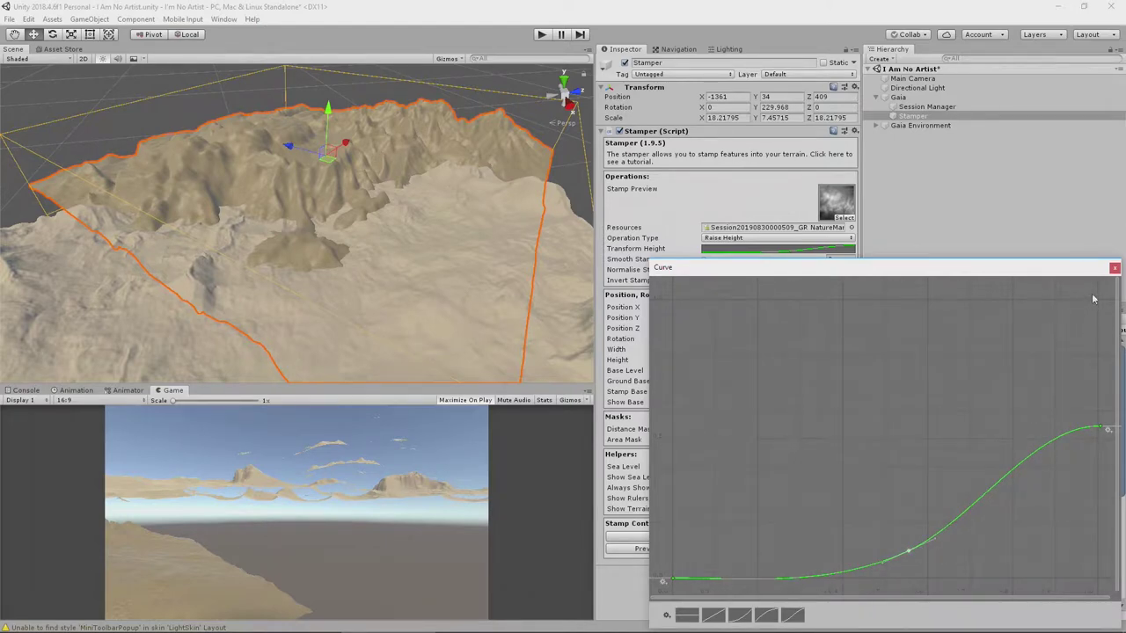
left_click(1115, 268)
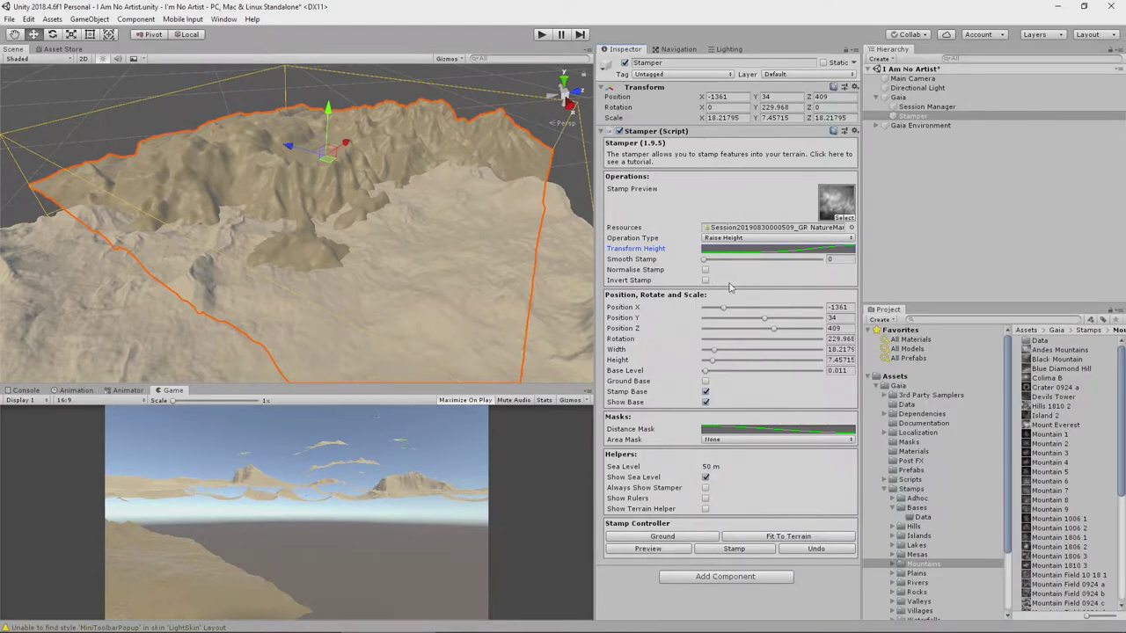
Stamp the mountain onto the terrain, inspect it, then undo and restore the stamp preview.
left_click(735, 550)
left_click(651, 549)
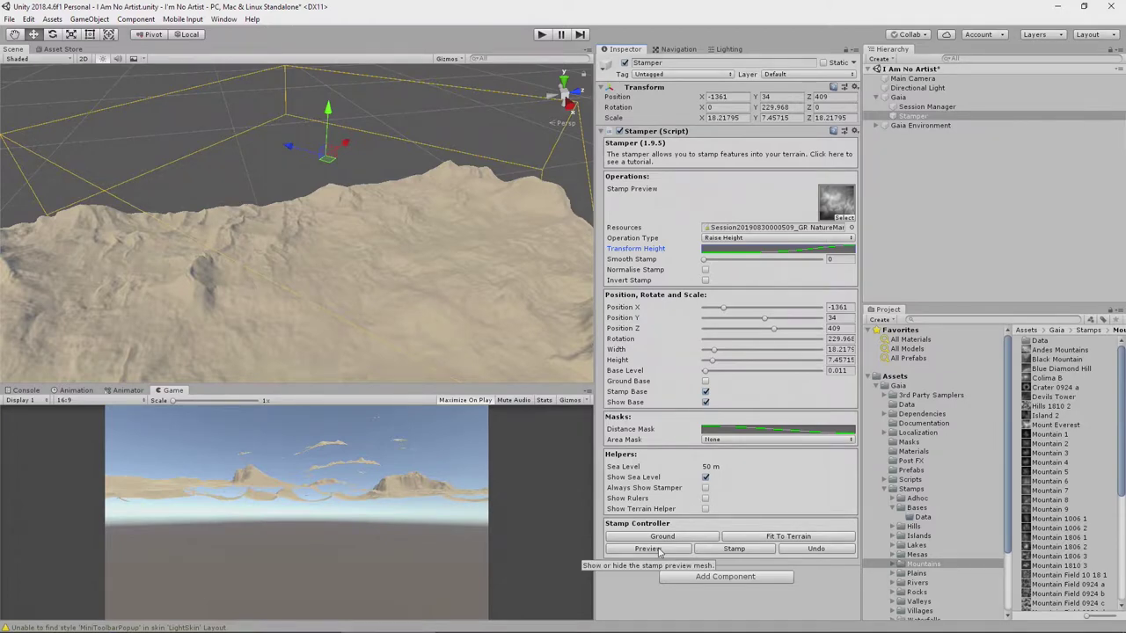
left_click(824, 549)
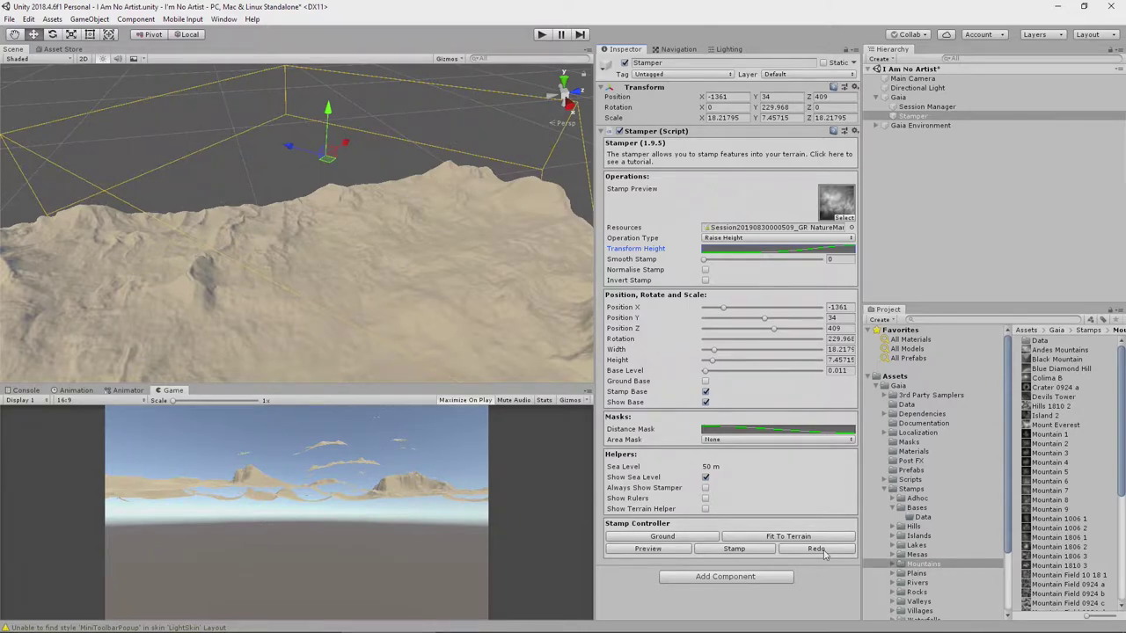
left_click(660, 555)
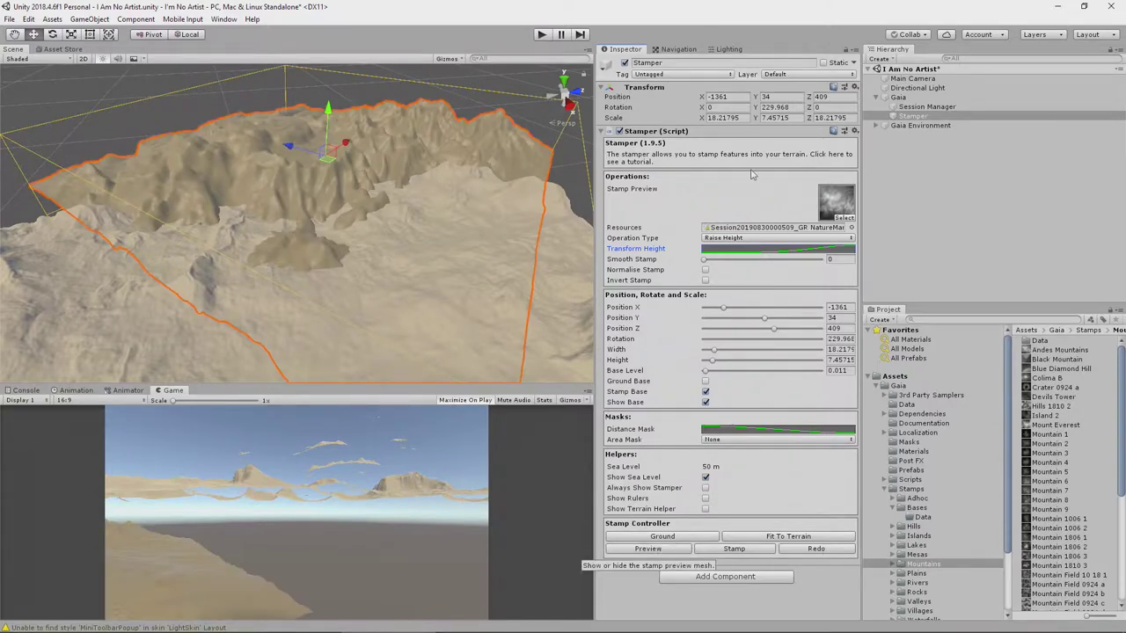
left_click(779, 253)
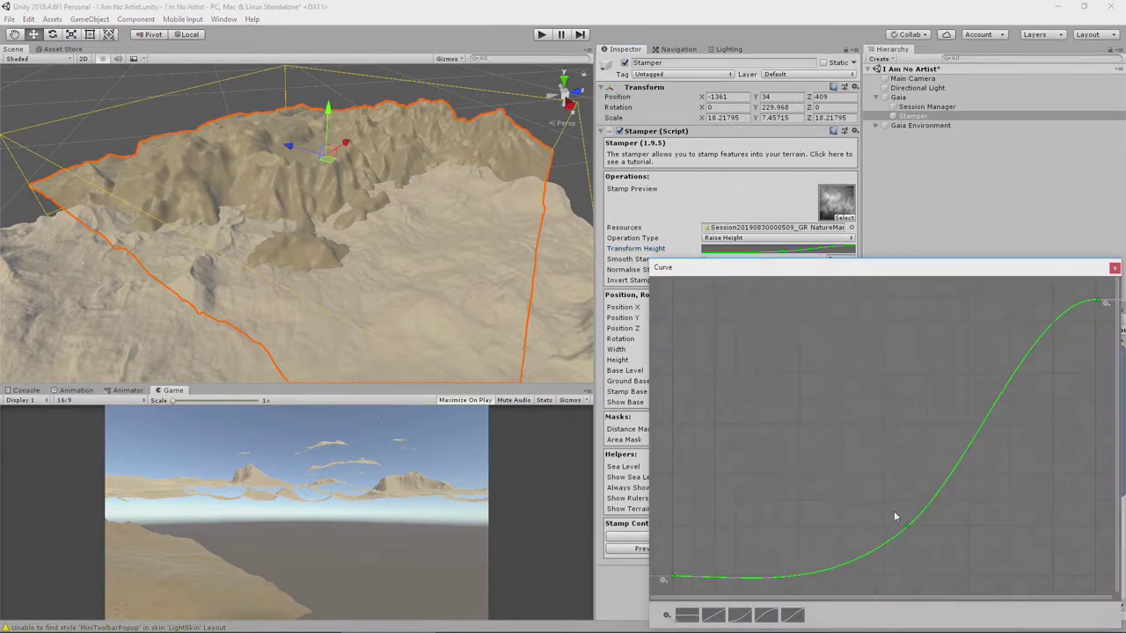
Reset the stamper's Transform Height curve to the flat preset.
left_click(693, 615)
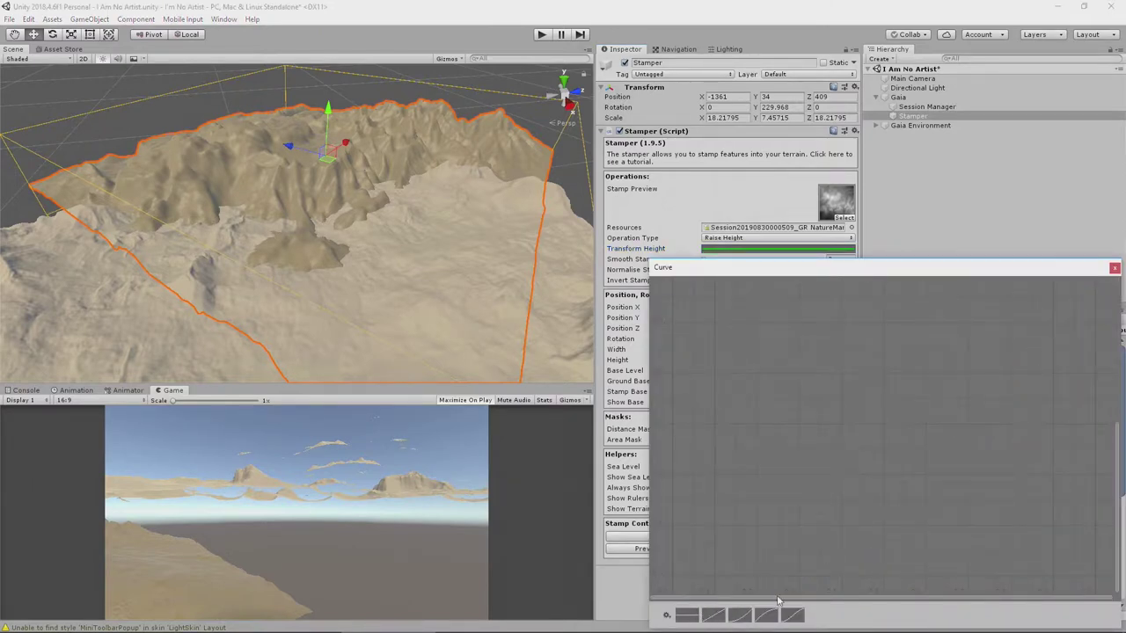
scroll(801, 448, "down", 2)
scroll(806, 385, "down", 2)
scroll(810, 401, "down", 3)
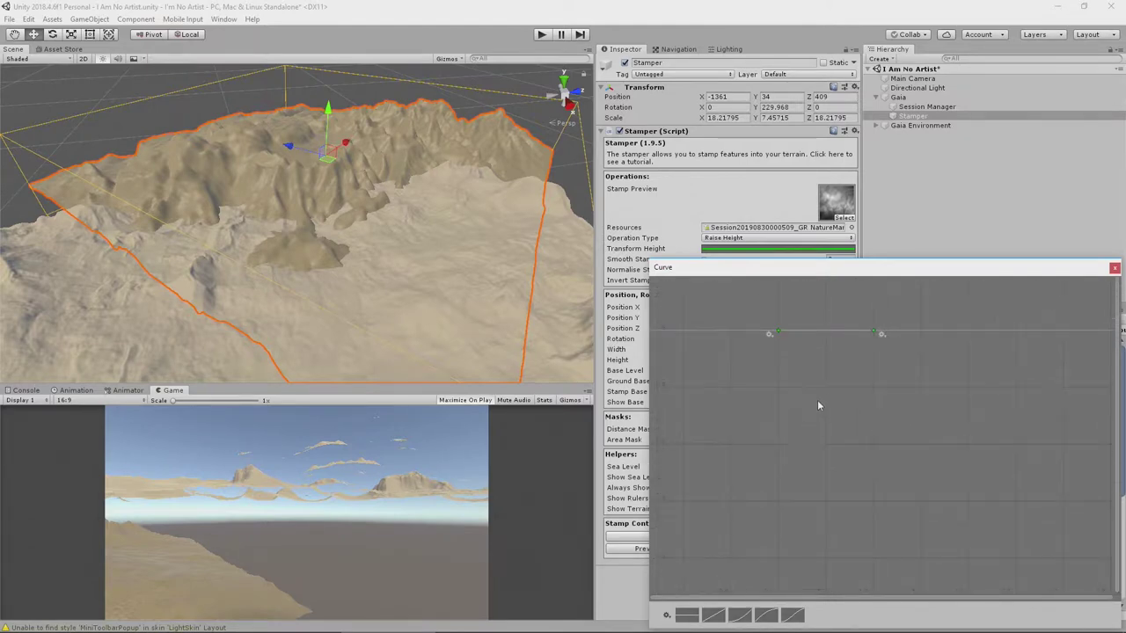
left_click(1115, 267)
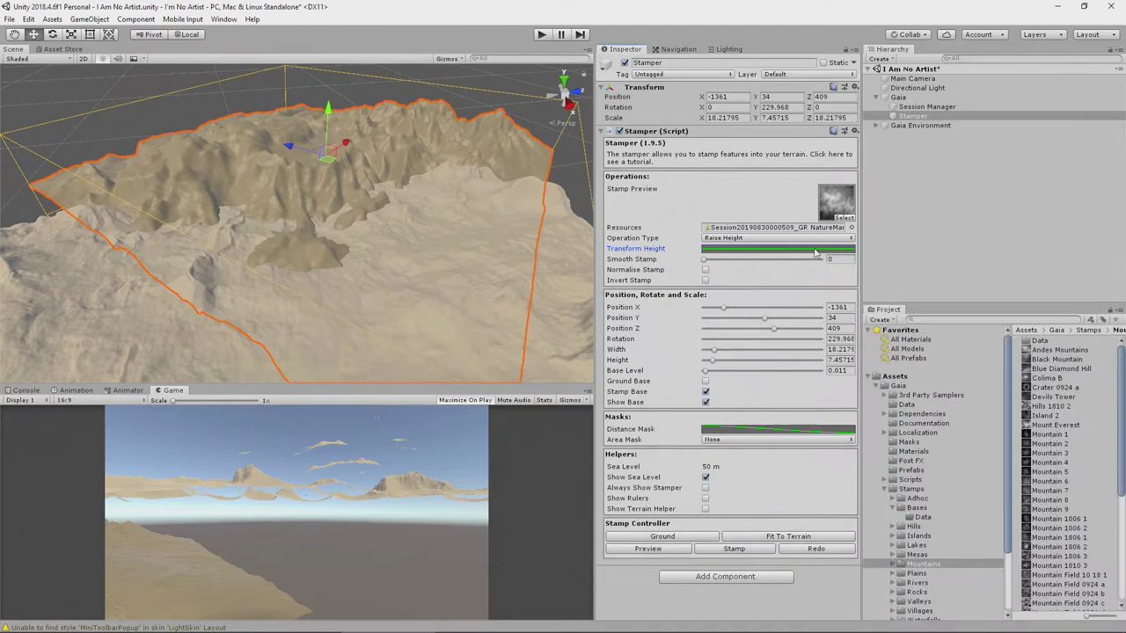
Reshape the height curve: start key at zero, end key lowered, new key near 0.42 pulled down.
left_click(779, 250)
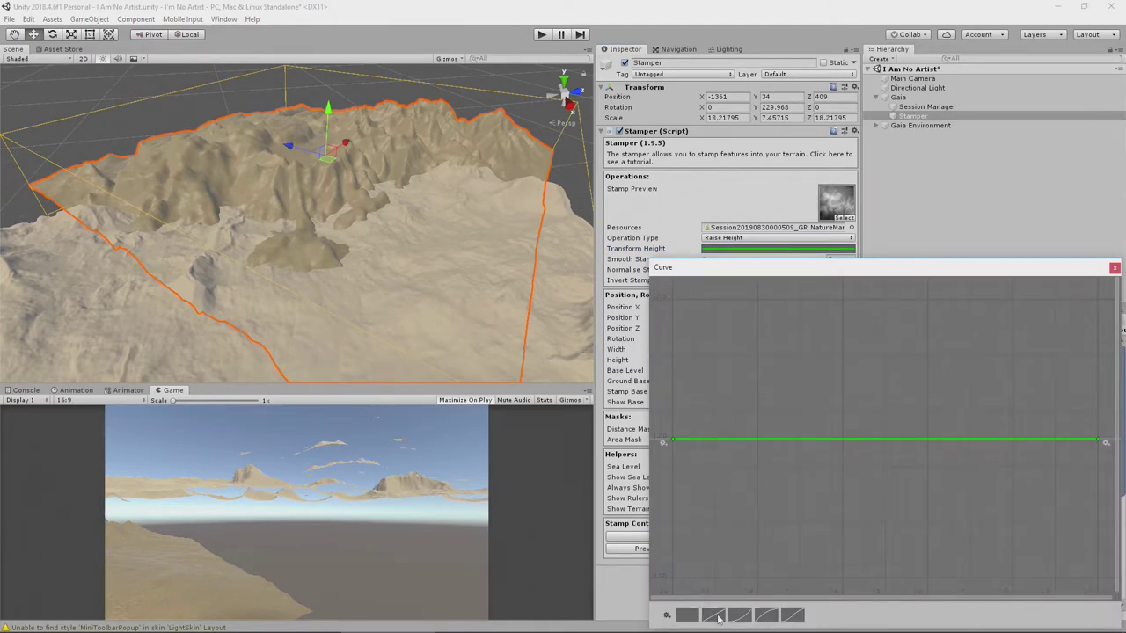
left_click_drag(674, 440, 674, 579)
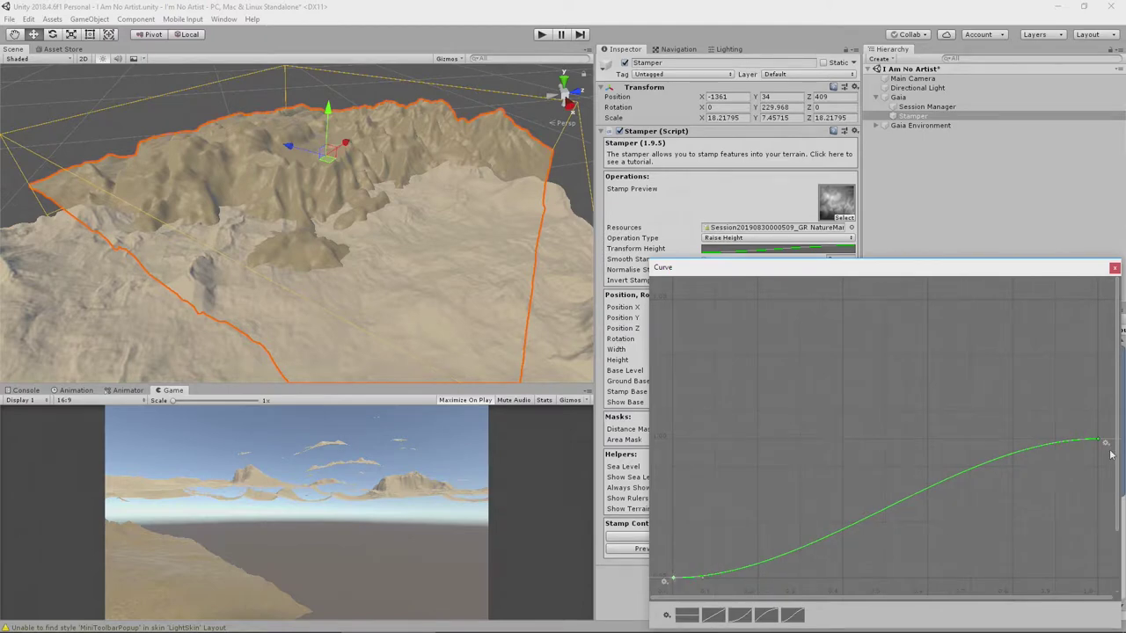
left_click_drag(1095, 440, 1105, 472)
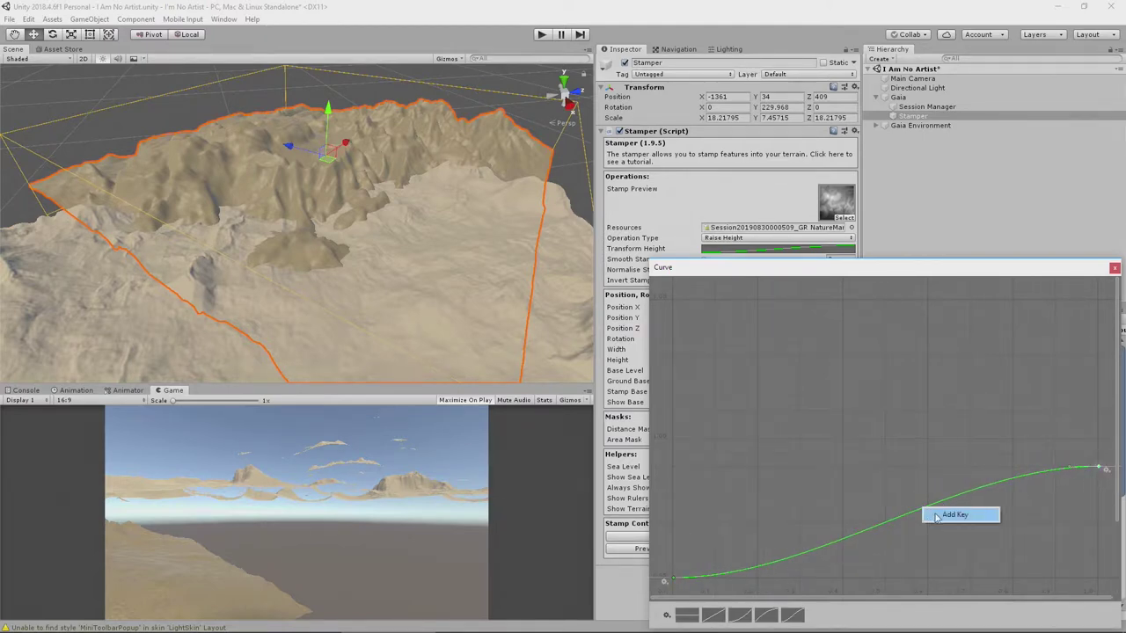
left_click(936, 516)
left_click_drag(924, 514, 855, 563)
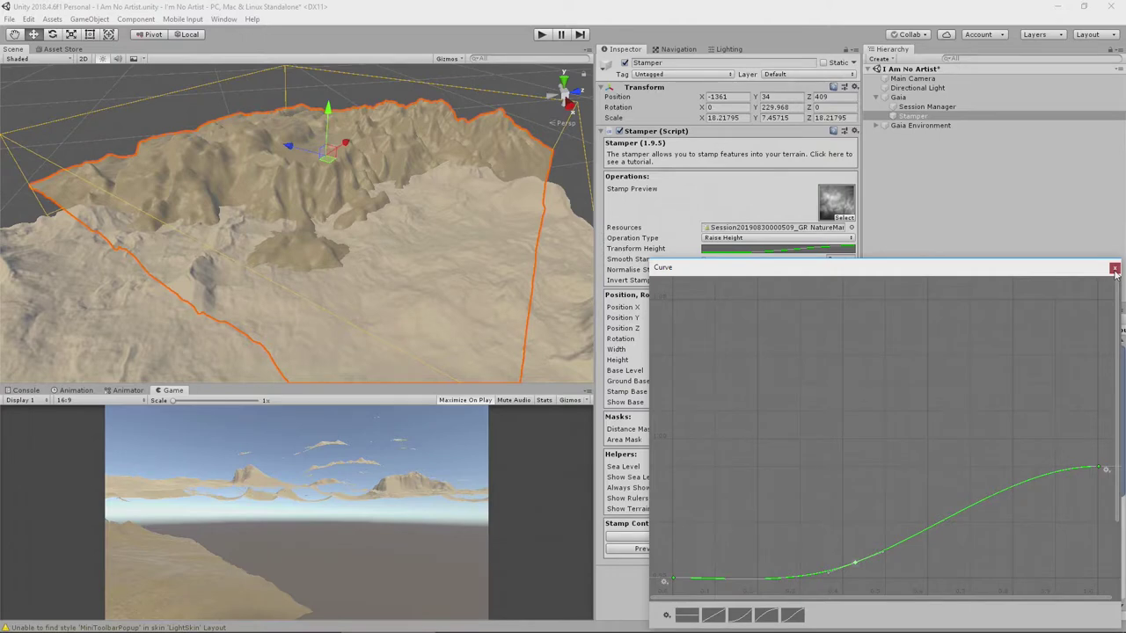
left_click(1113, 268)
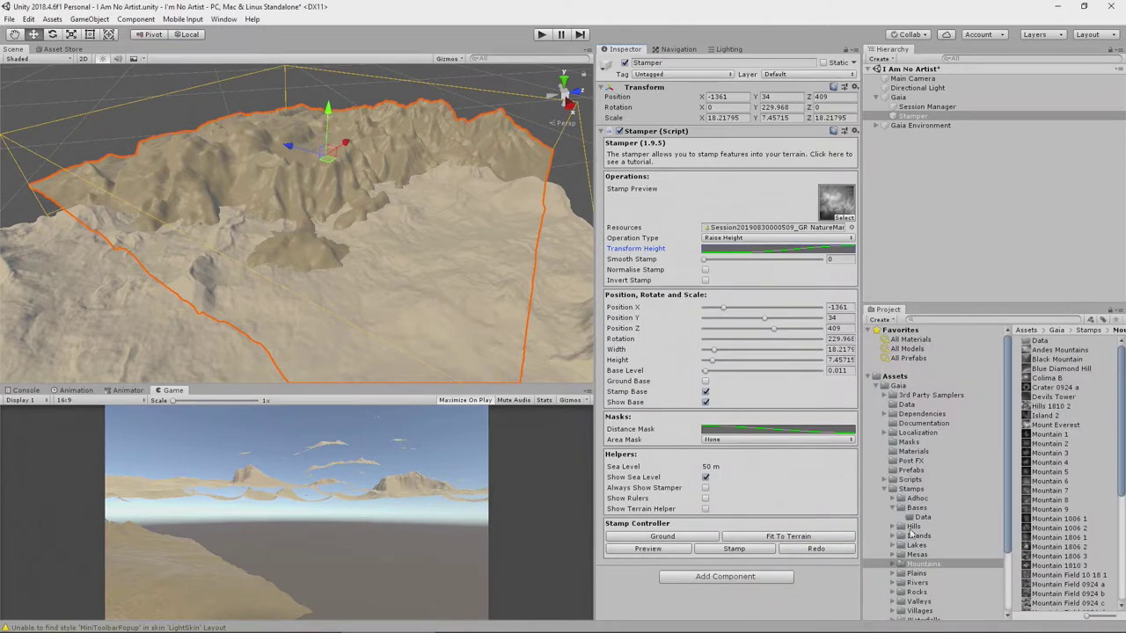
Test-stamp the mountain with preview hidden, then undo it.
left_click(733, 549)
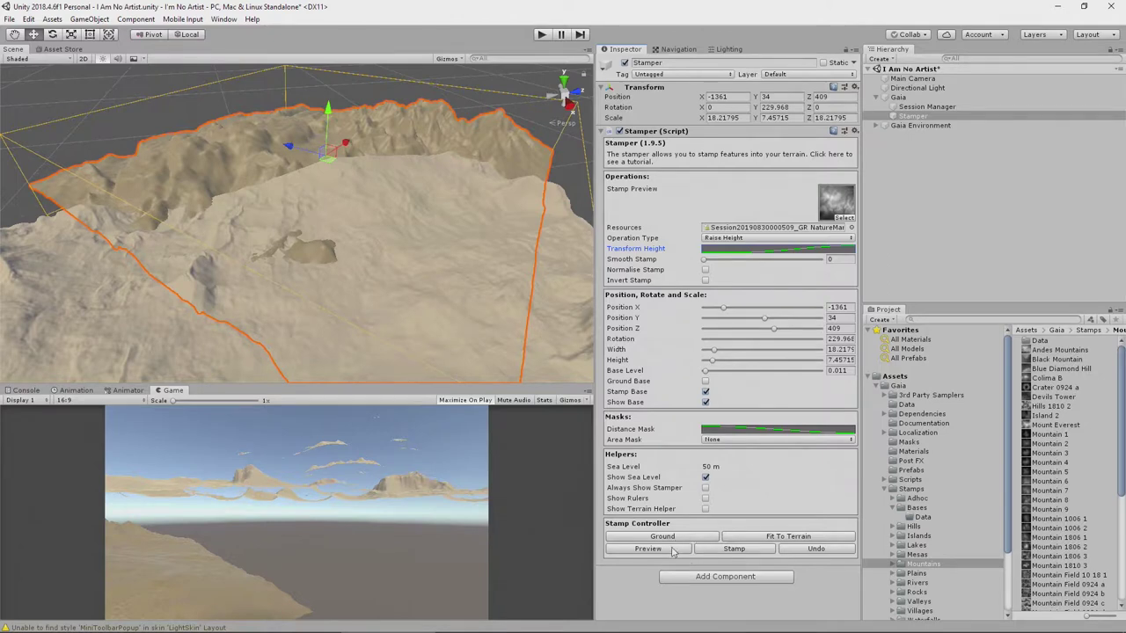
left_click(666, 550)
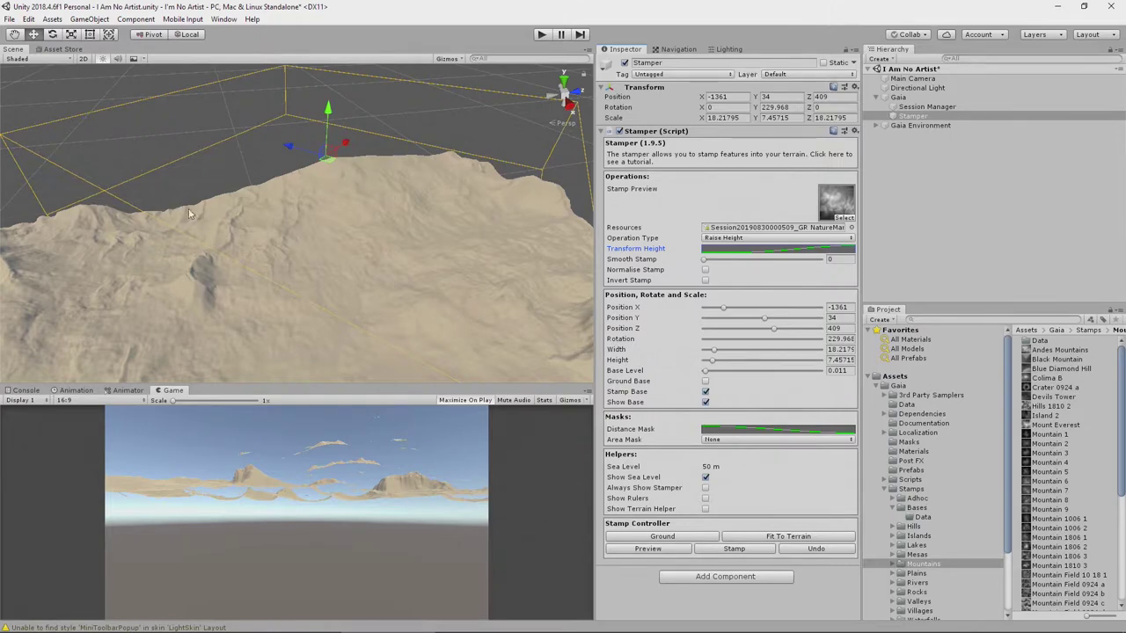
left_click(818, 551)
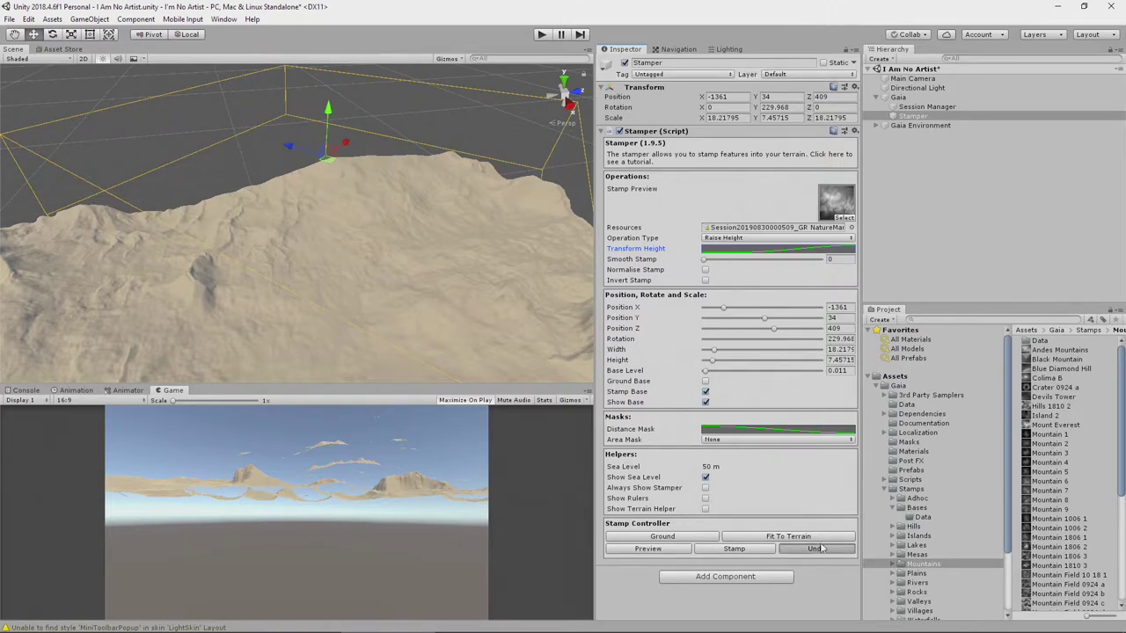
Raise the curve's middle and end keys, then stamp the mountain with the revised curve.
left_click(778, 252)
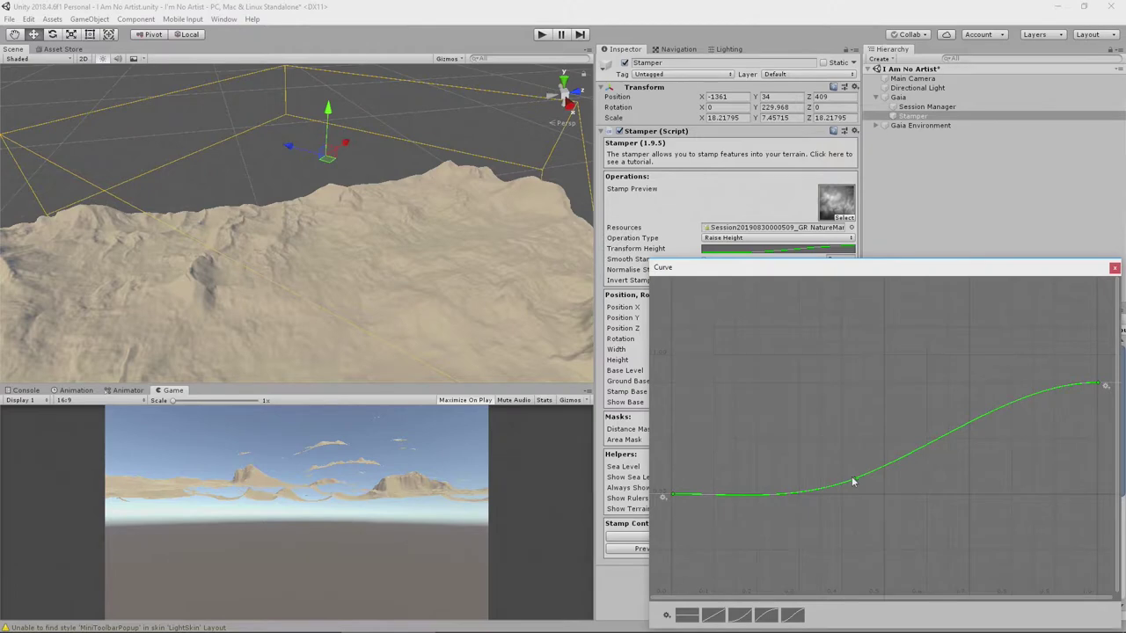
left_click_drag(853, 478, 818, 436)
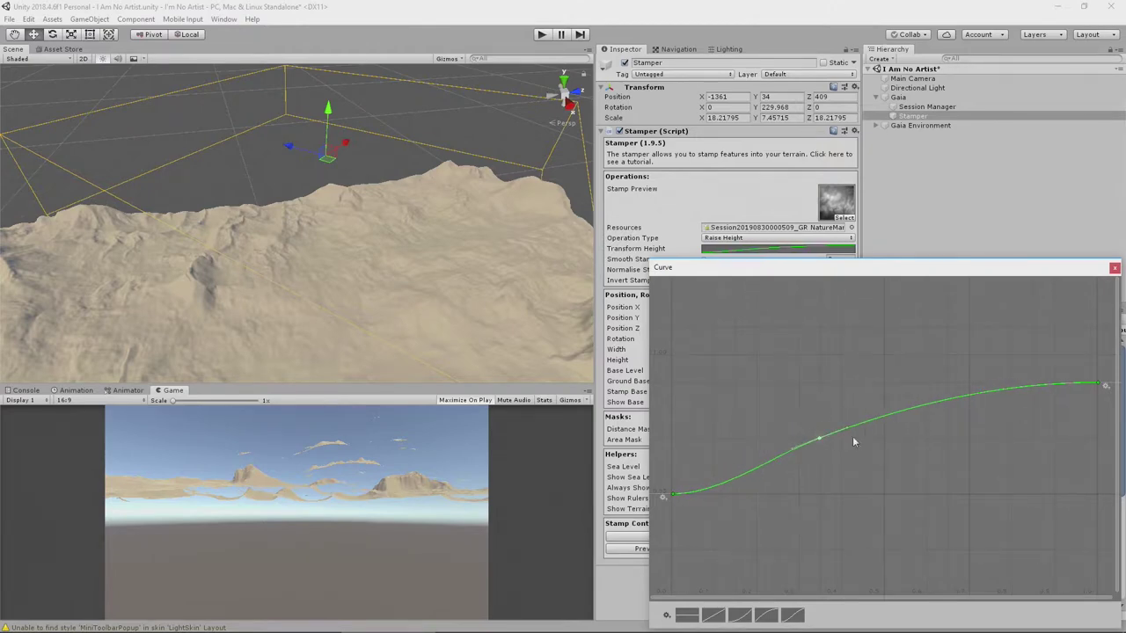
mouse_move(1100, 385)
left_mouse_down()
mouse_move(1099, 360)
mouse_move(1102, 383)
left_mouse_up()
left_click(1114, 268)
left_click(729, 551)
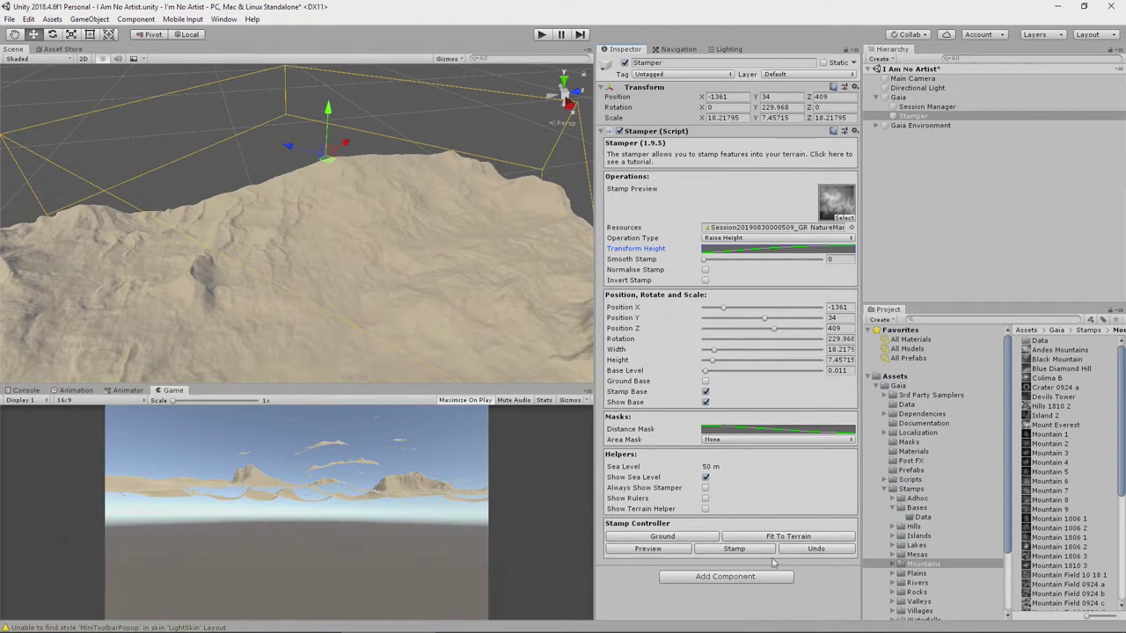
Undo the stamp, move it to X -1307, Z 276 with preview on, and stamp there.
left_click(816, 549)
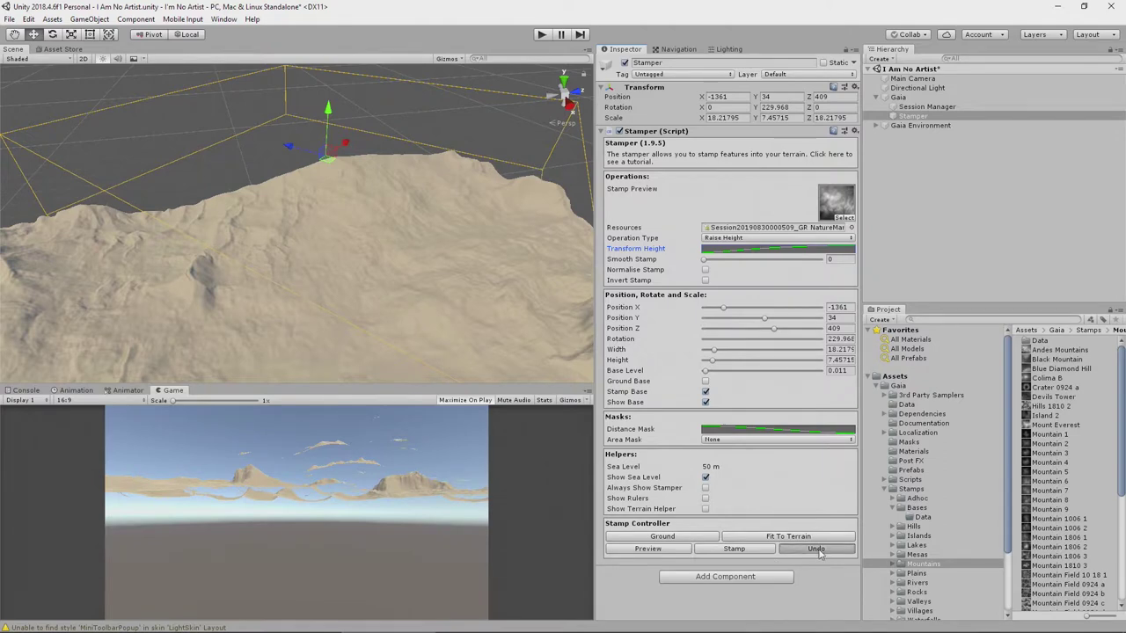
left_click(651, 549)
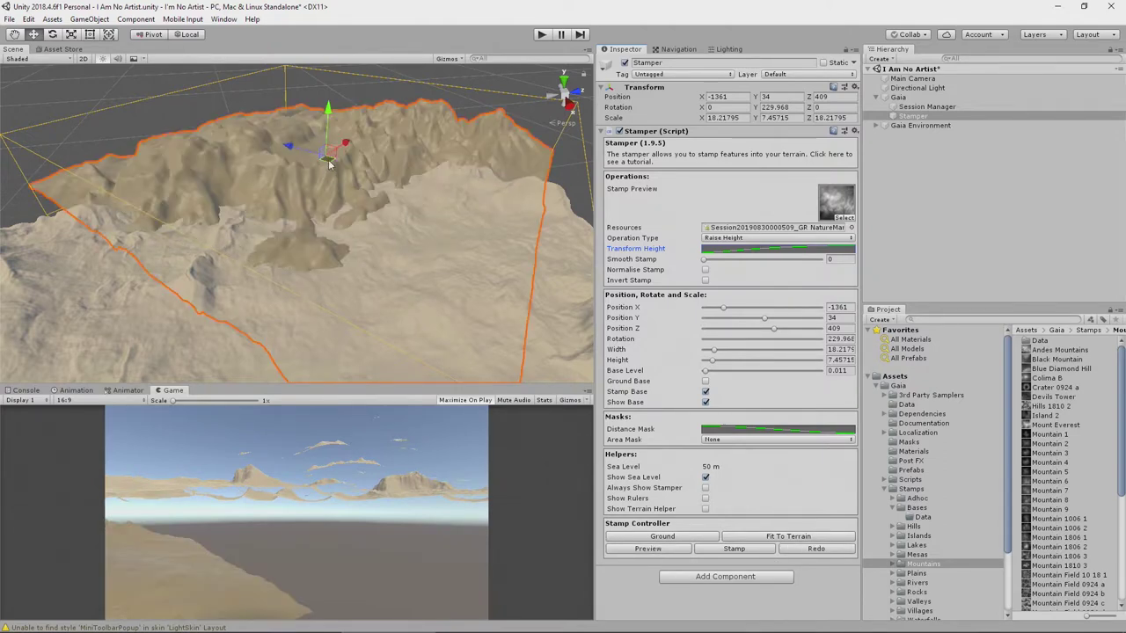
left_click_drag(329, 163, 308, 172)
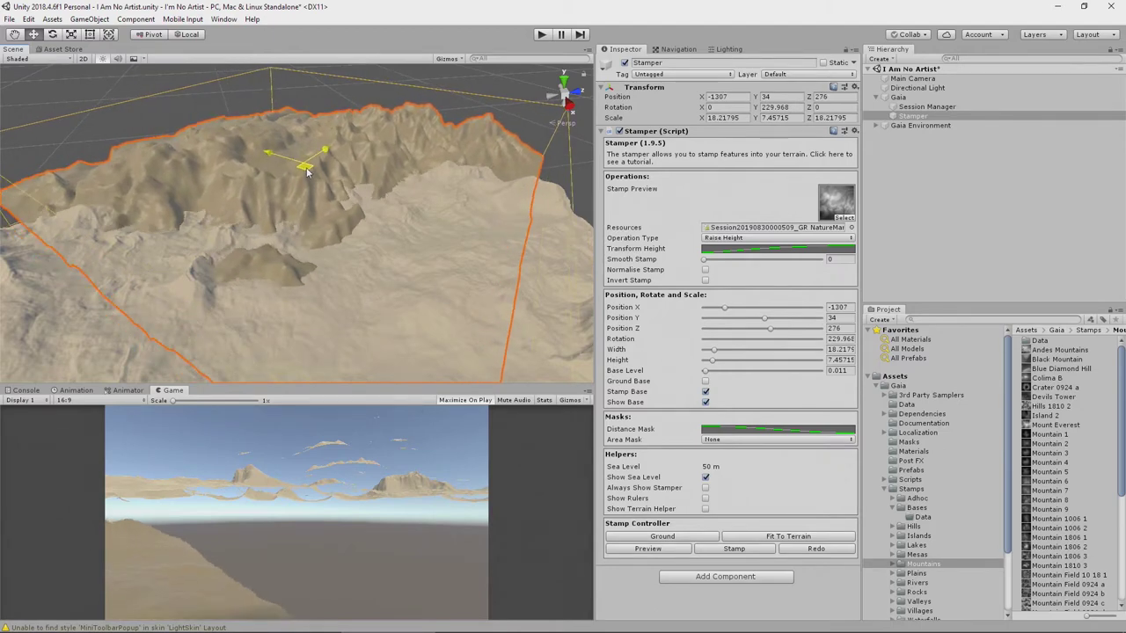
left_click(734, 549)
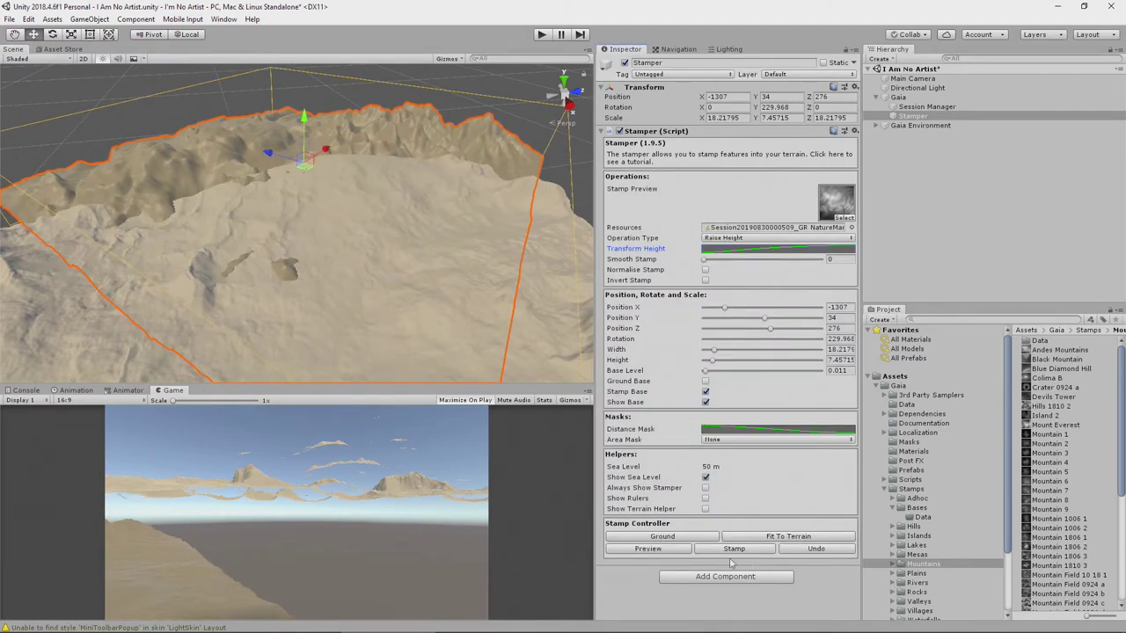
left_click(657, 550)
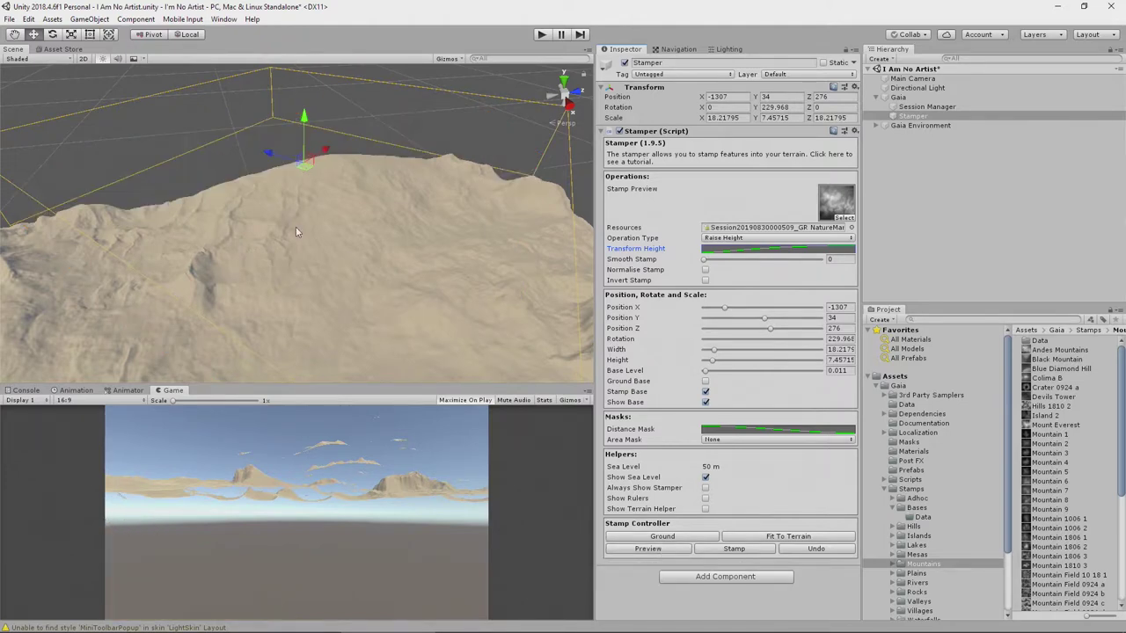
Select Gaia, orbit and zoom in over the new mountain ridge, then show the Window menu.
left_click(911, 97)
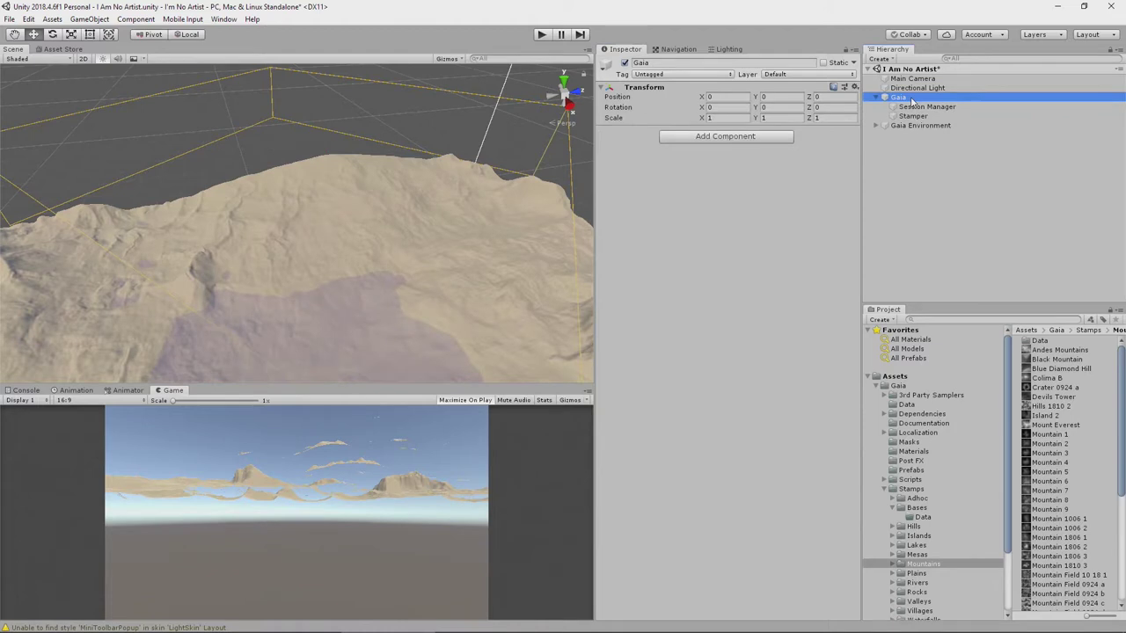
left_click_drag(238, 227, 341, 294, "alt")
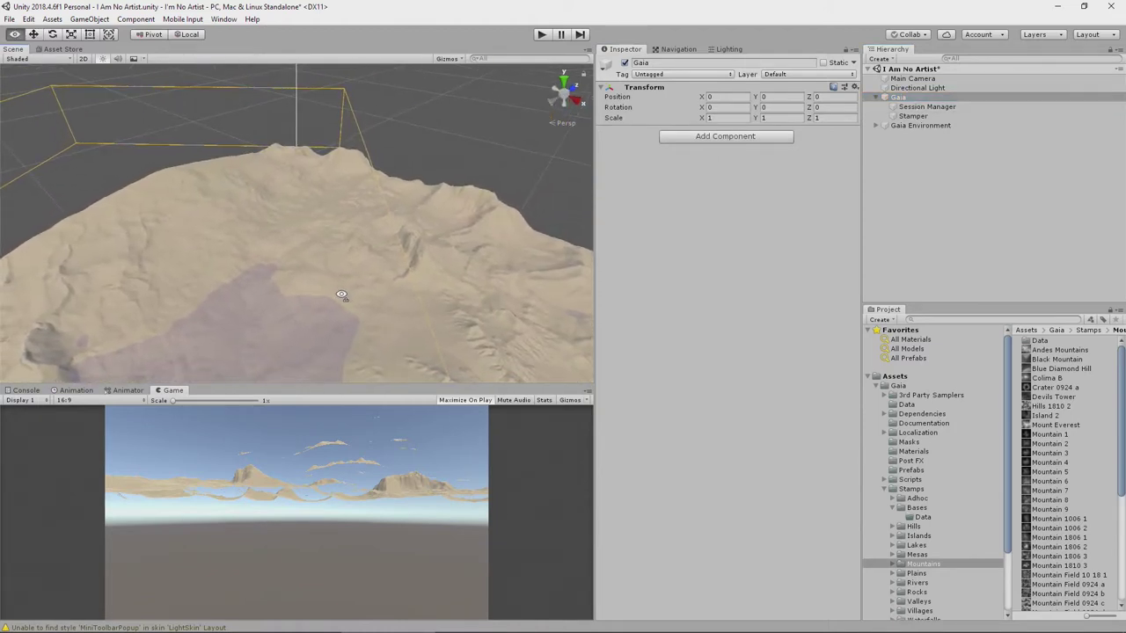
left_click_drag(345, 296, 764, 285, "alt")
scroll(264, 252, "up", 5)
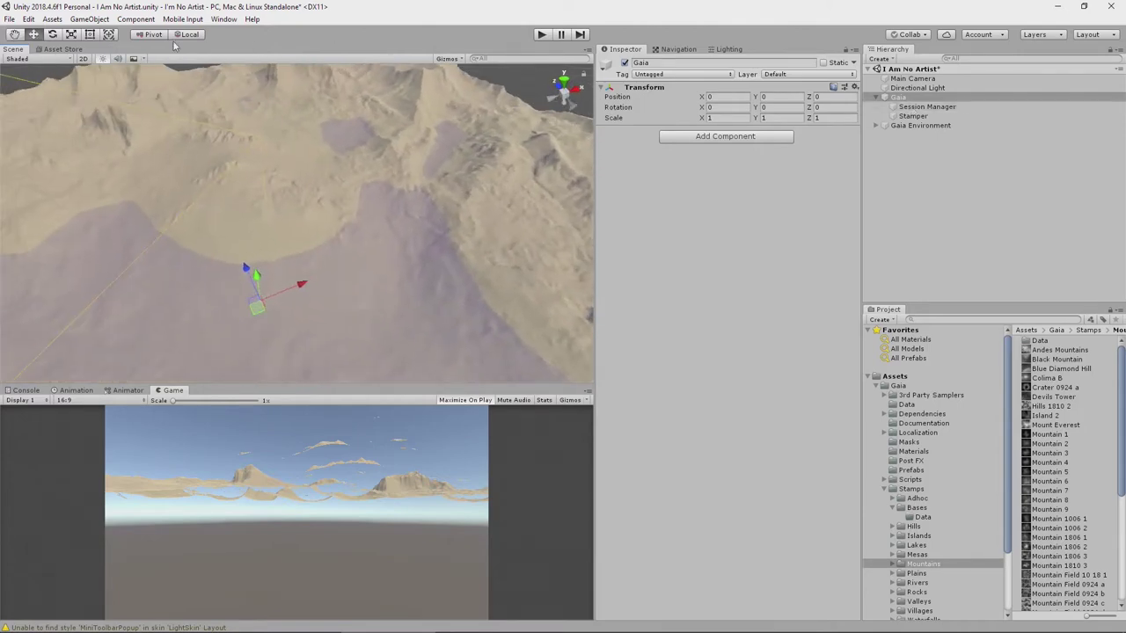
left_click(217, 20)
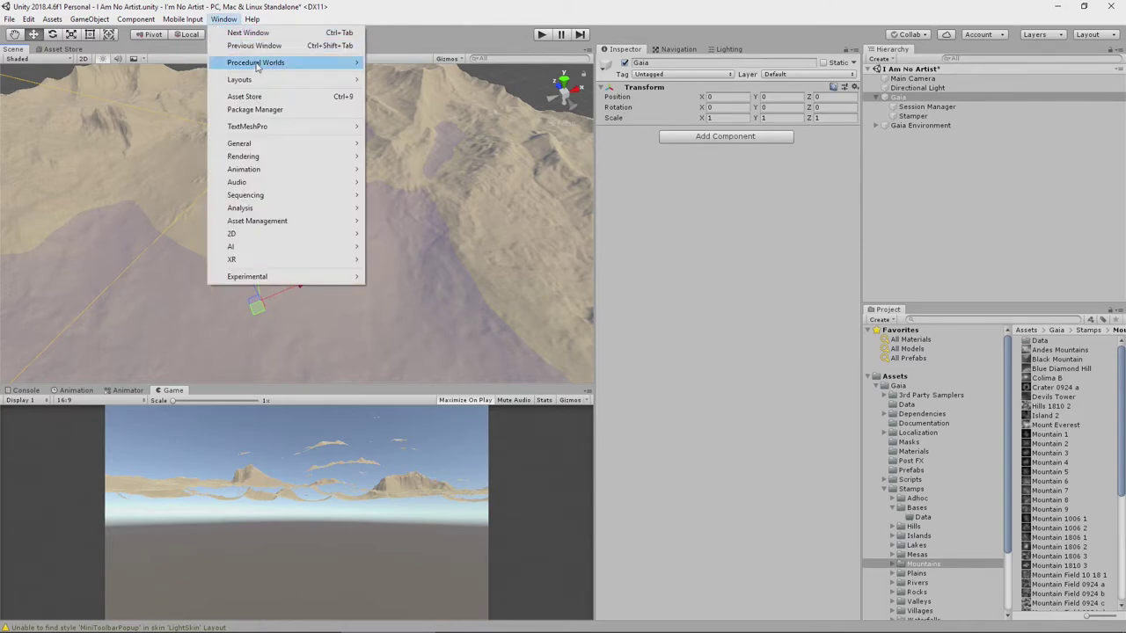
Create the five coverage spawners from the Gaia Manager and select the Coverage Texture Spawner.
mouse_move(308, 62)
mouse_move(385, 63)
left_click(555, 64)
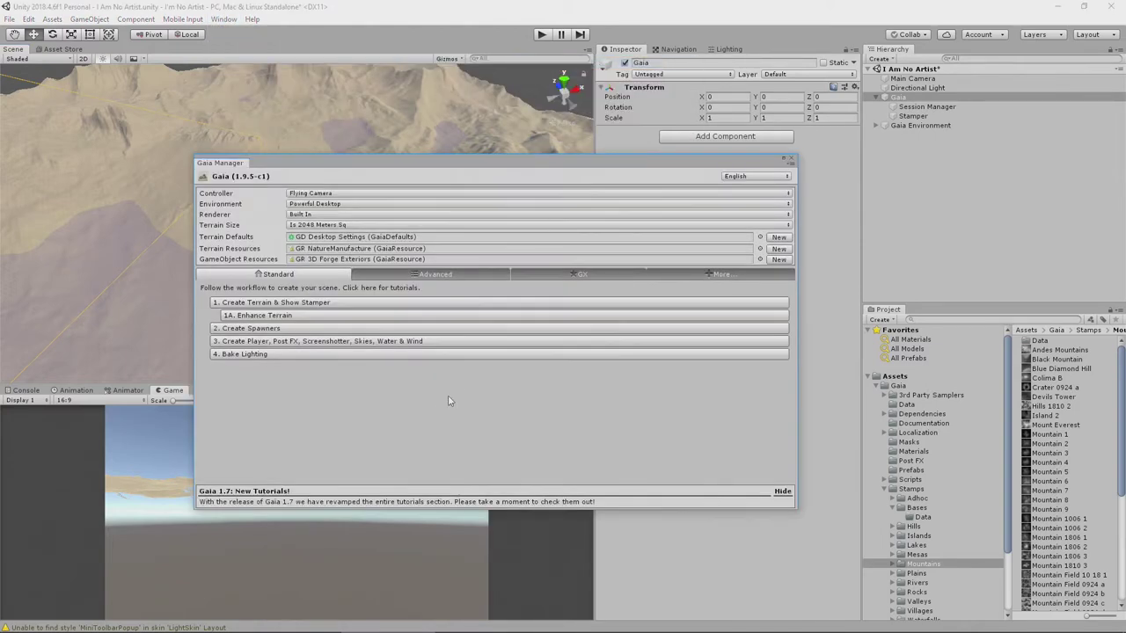
left_click(271, 333)
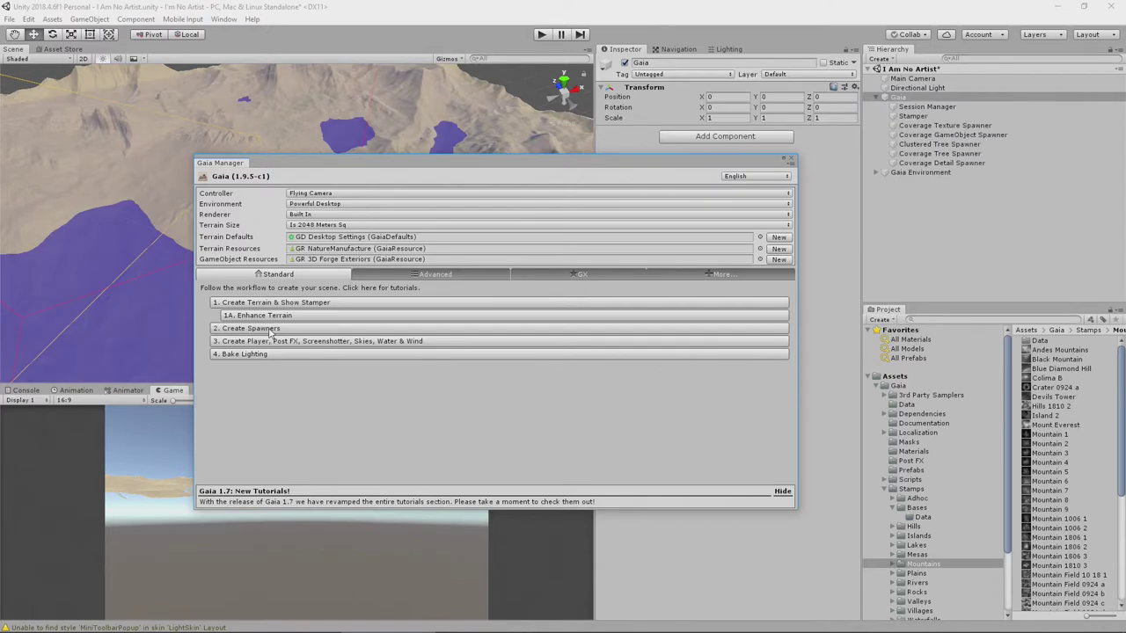
left_click(790, 161)
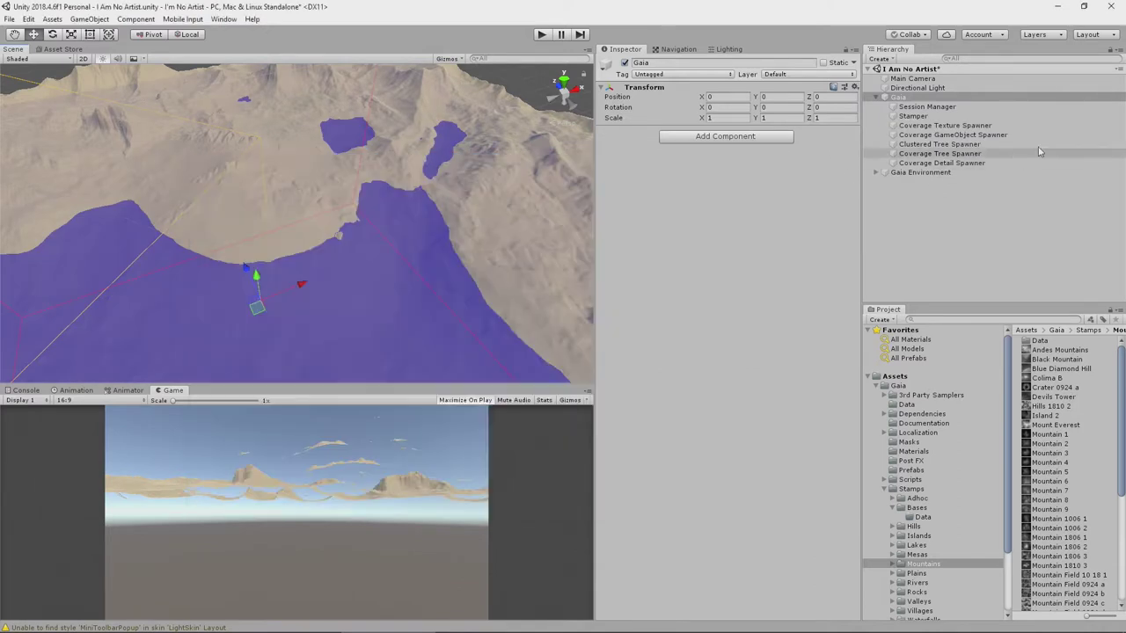
left_click(939, 126)
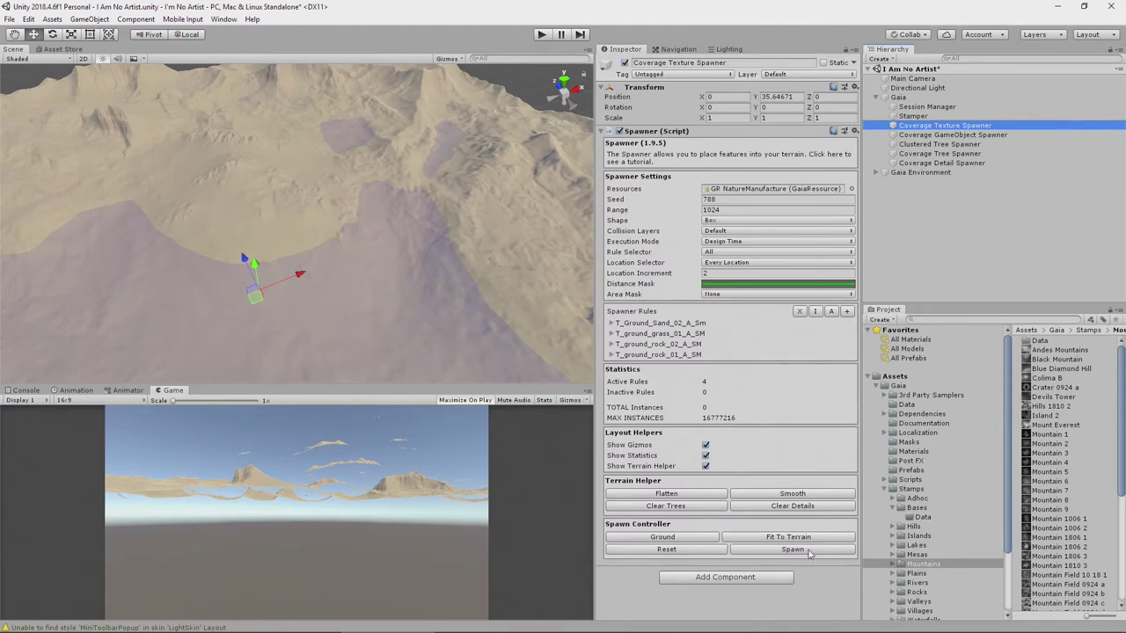
Run the Coverage Texture Spawner to paint sand, grass and rock, then orbit to inspect it.
left_click(808, 552)
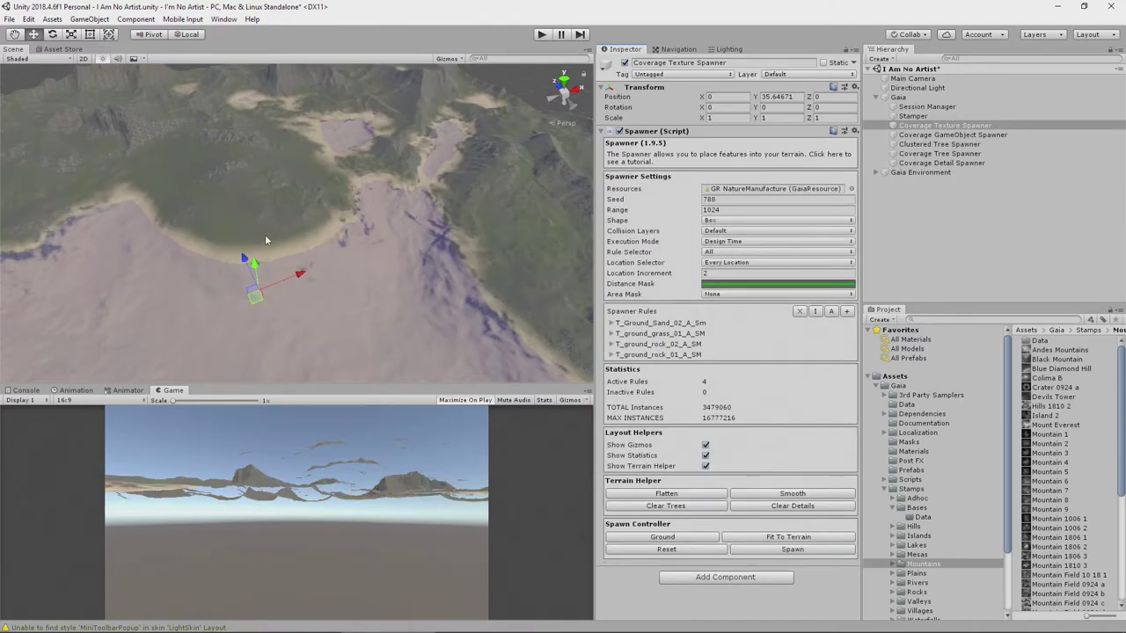
left_click_drag(266, 239, 285, 150, "alt")
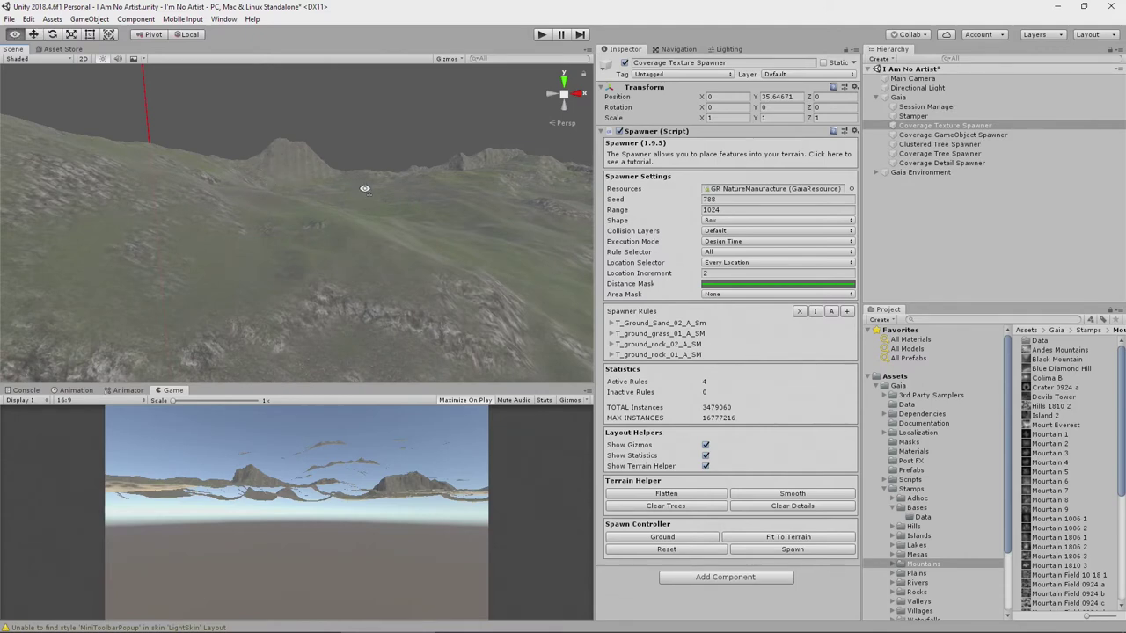
left_click_drag(367, 181, 765, 259, "alt")
left_click_drag(503, 226, 692, 220, "alt")
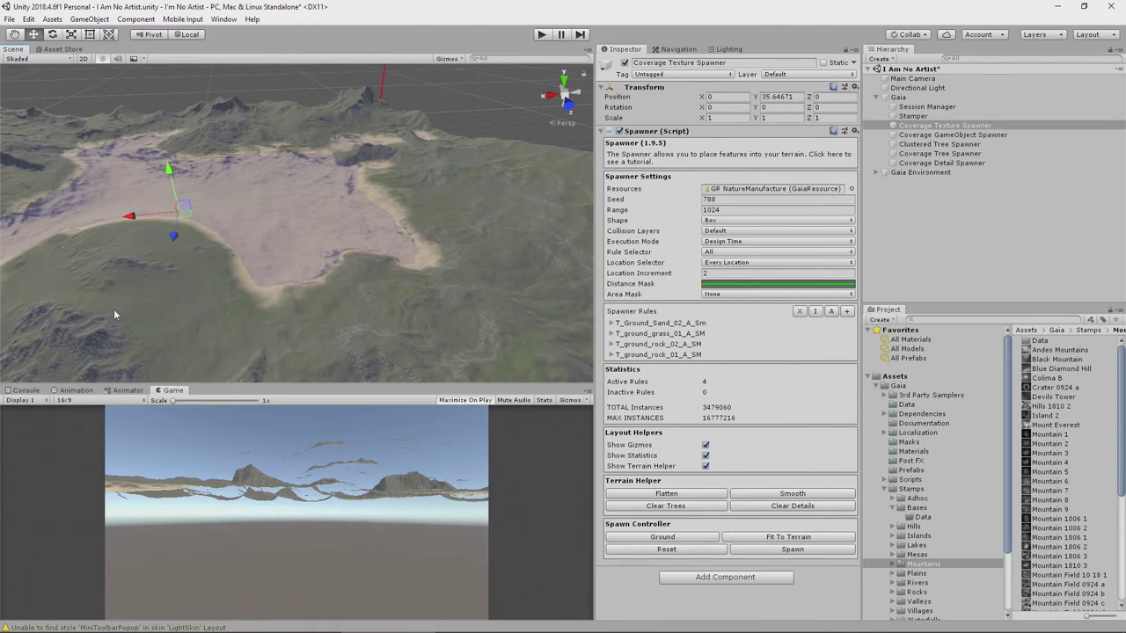
left_click_drag(173, 238, 12, 227, "alt")
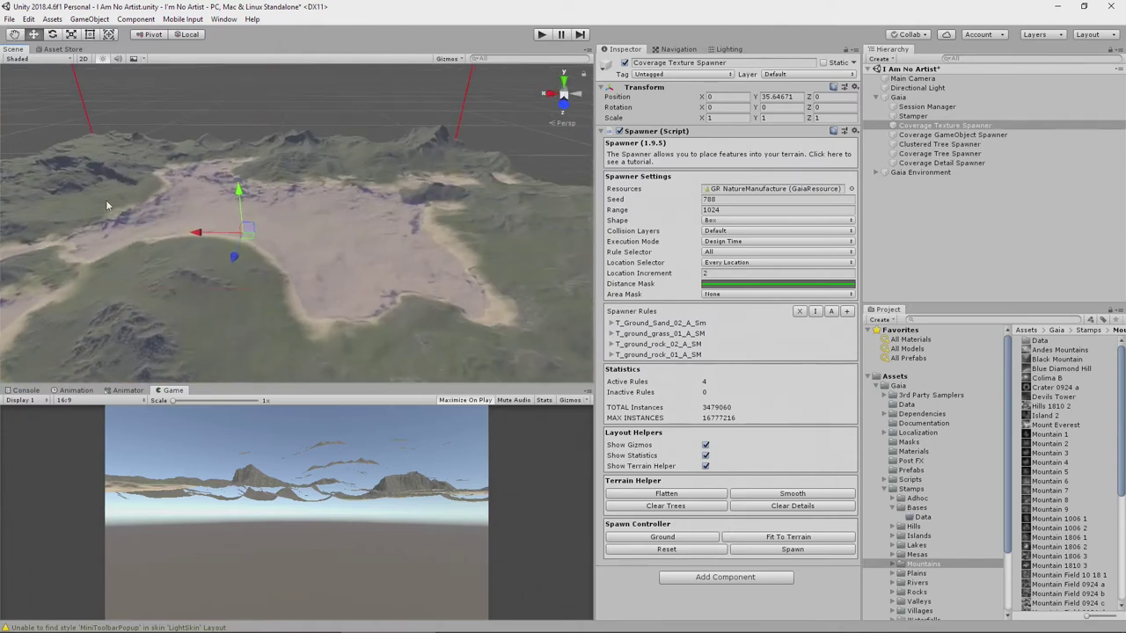